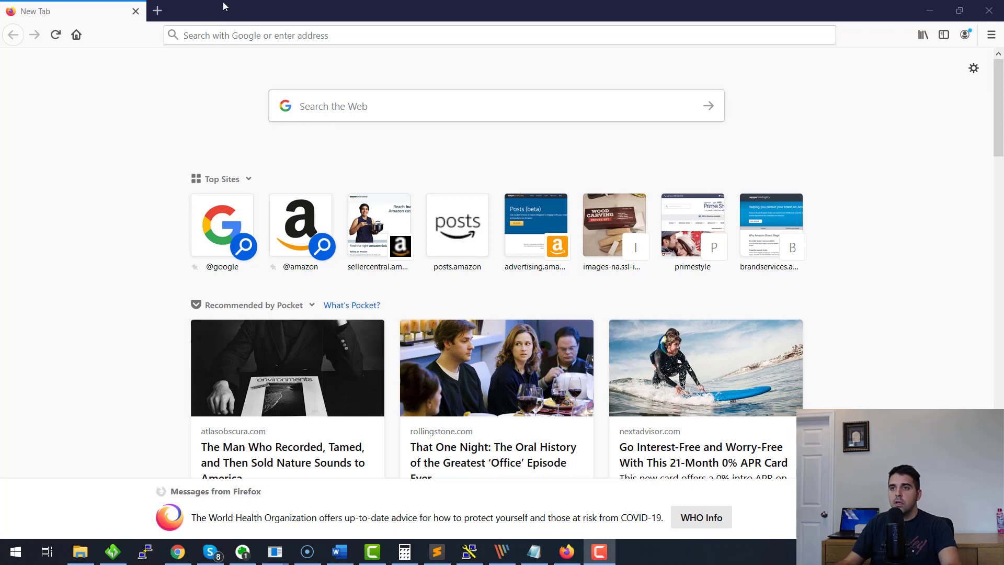
- Open the Amazon Seller Central home page at sellercentral.amazon.com
click(225, 35)
text(sellercentral.amazon.com/)
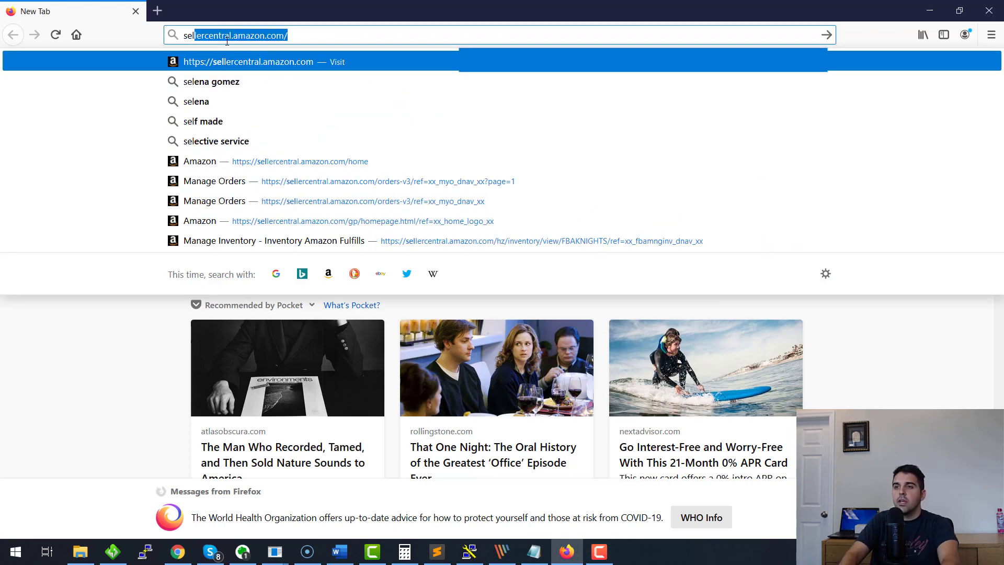
key(Return)
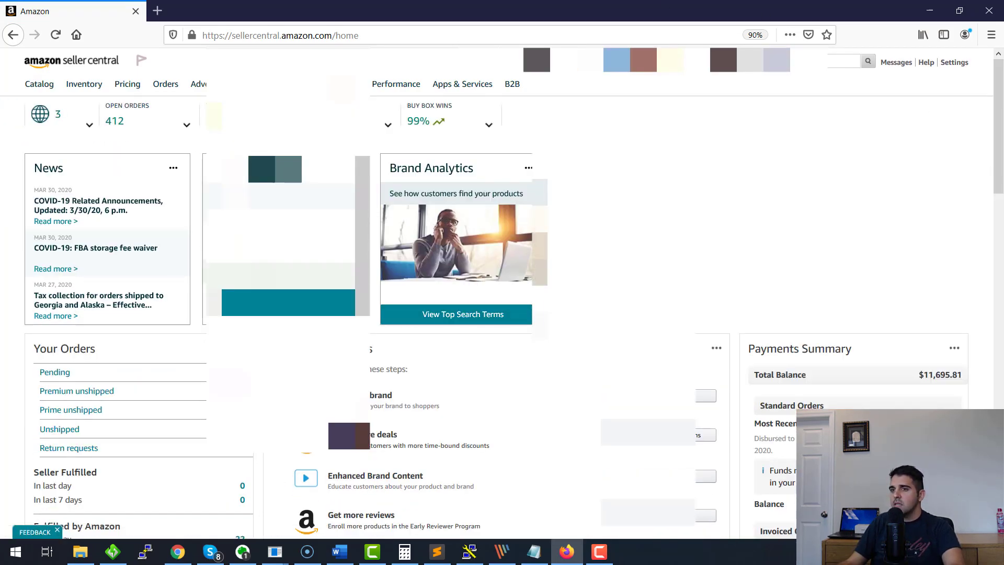
- Examine the total balance and the most recent standard orders payment in the Payments Summary
scroll(758, 159, down, 3)
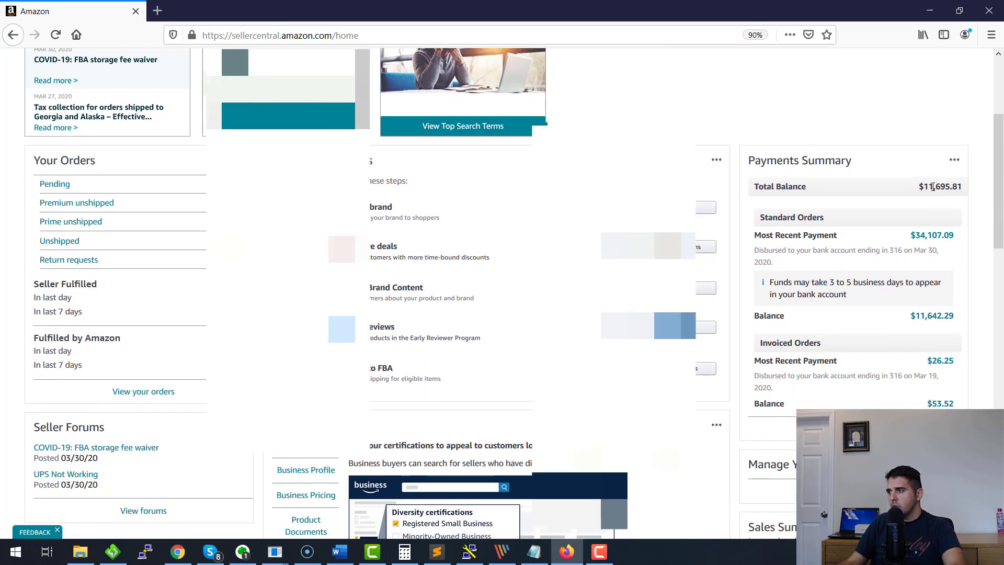
double_click(933, 187)
drag(933, 186, 925, 193)
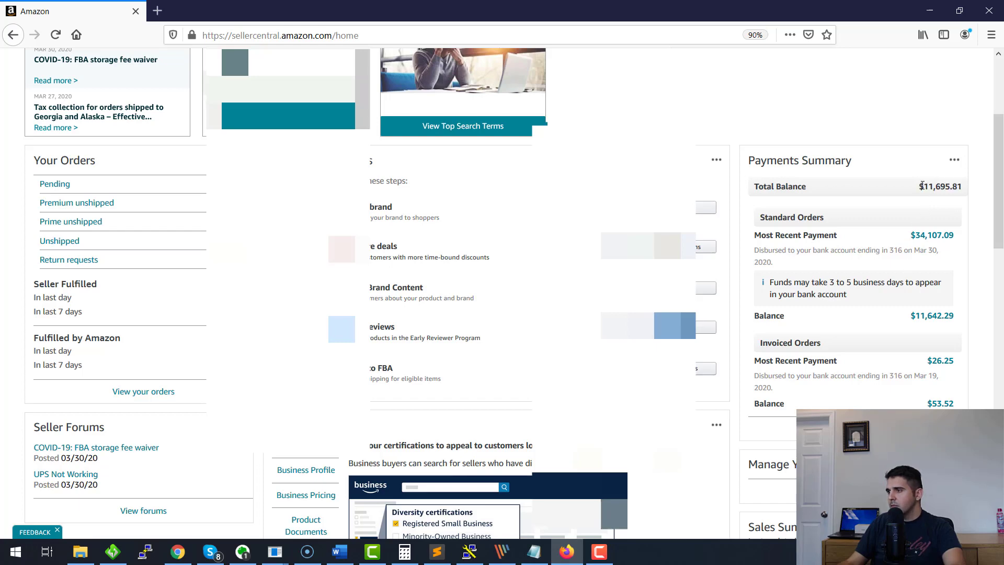
drag(921, 185, 926, 192)
click(874, 216)
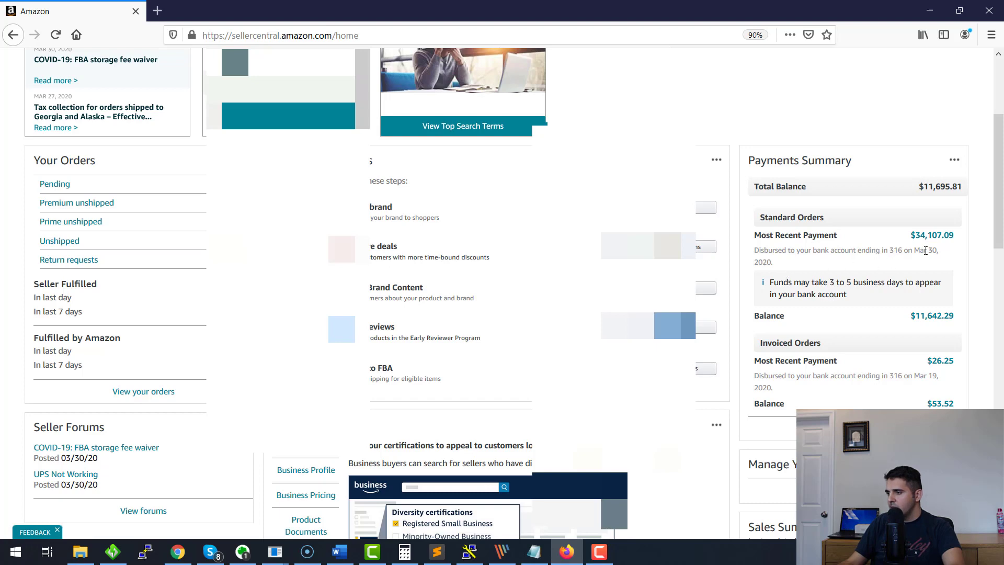
drag(959, 237, 913, 238)
click(904, 240)
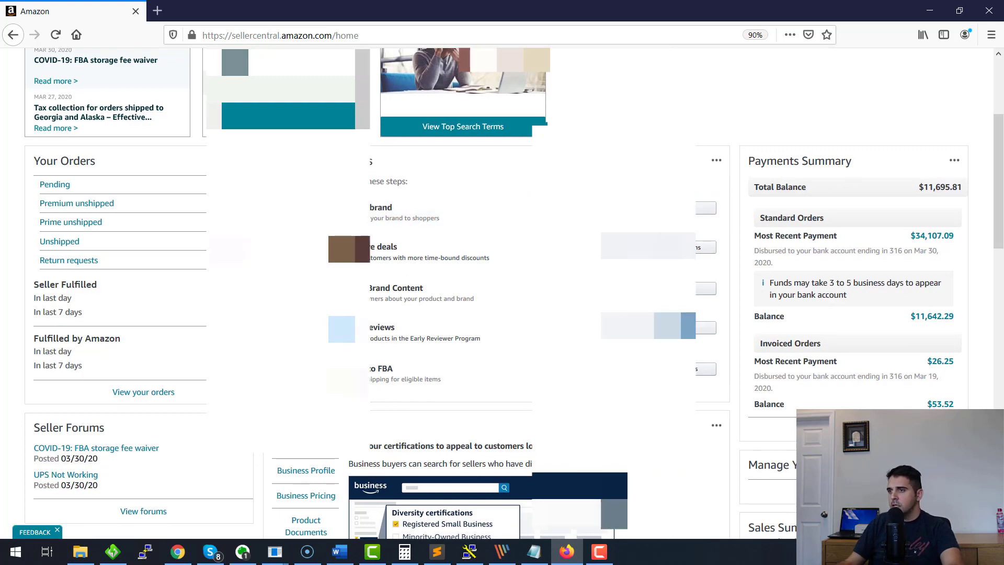
scroll(431, 261, up, 2)
scroll(431, 261, up, 2)
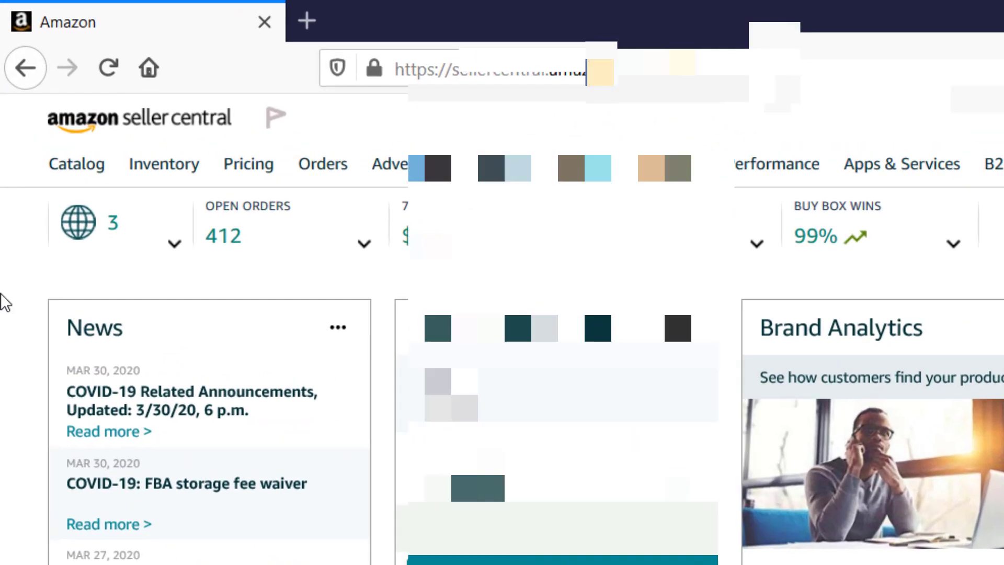
- Start adding a product not sold on Amazon and look through the product category selection page
mouse_move(89, 85)
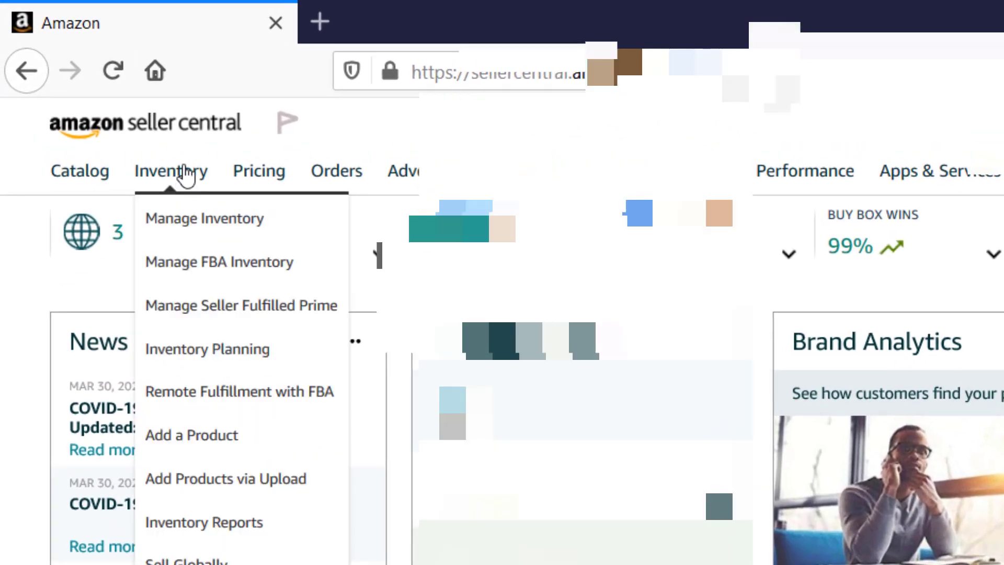
click(214, 441)
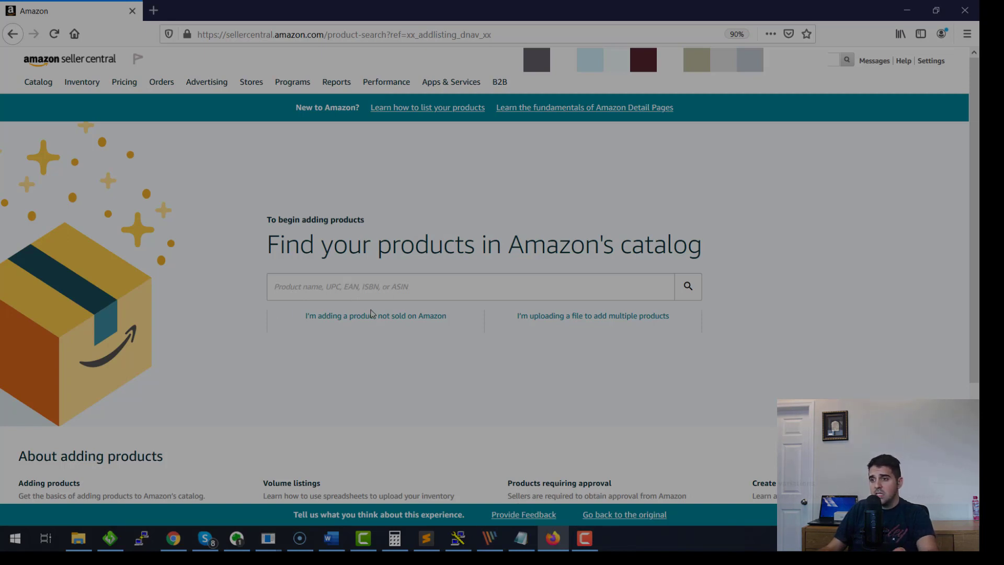
click(353, 295)
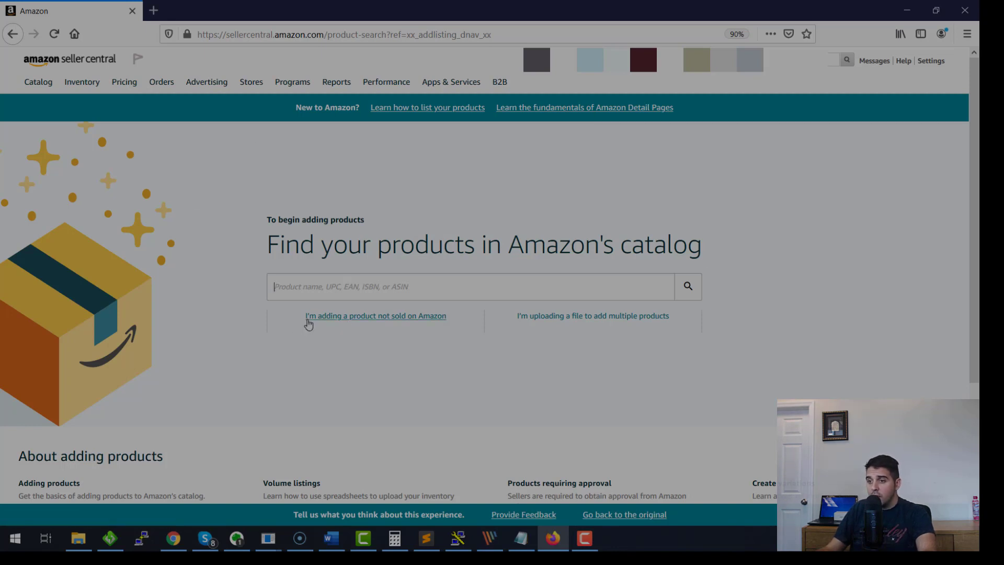
click(415, 316)
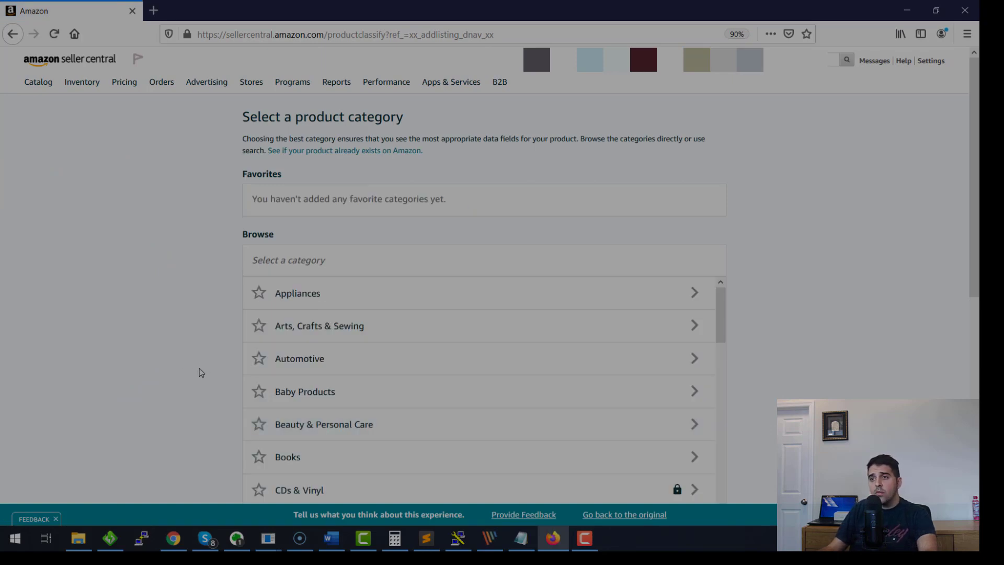
scroll(201, 371, down, 2)
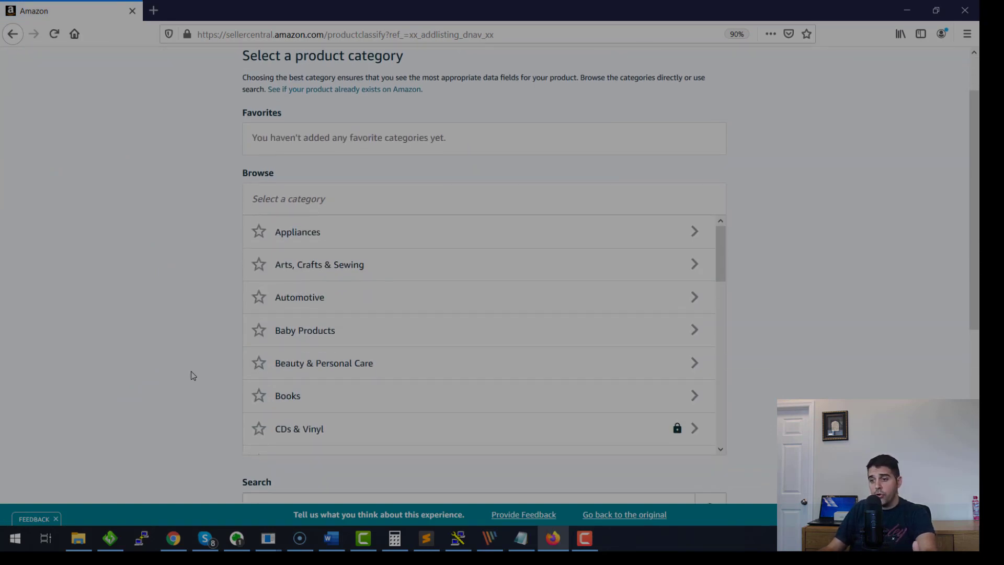
scroll(192, 373, down, 3)
scroll(191, 373, up, 5)
- Open amazon.com in a new tab and search the store for "car window shade"
click(153, 11)
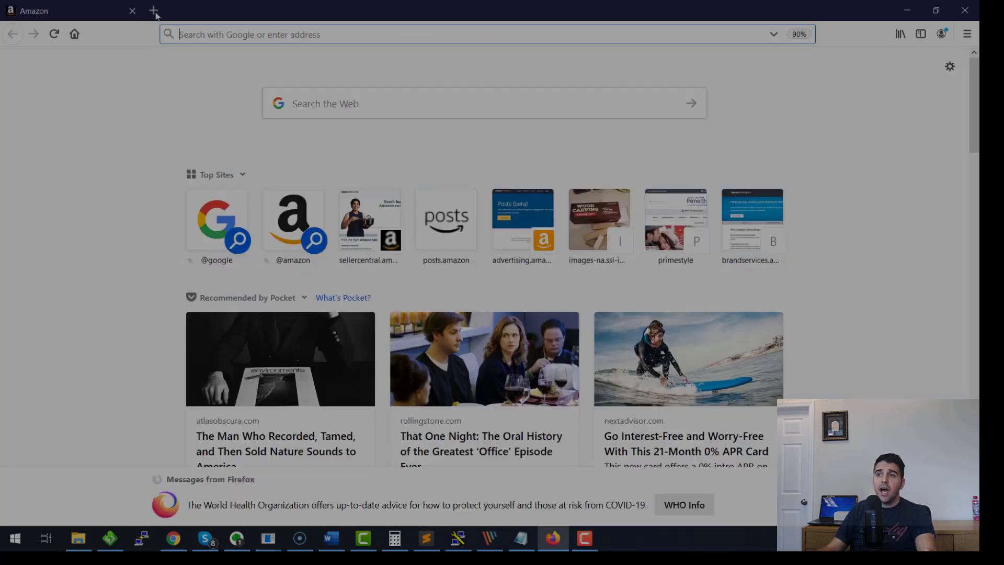
text(a)
key(Return)
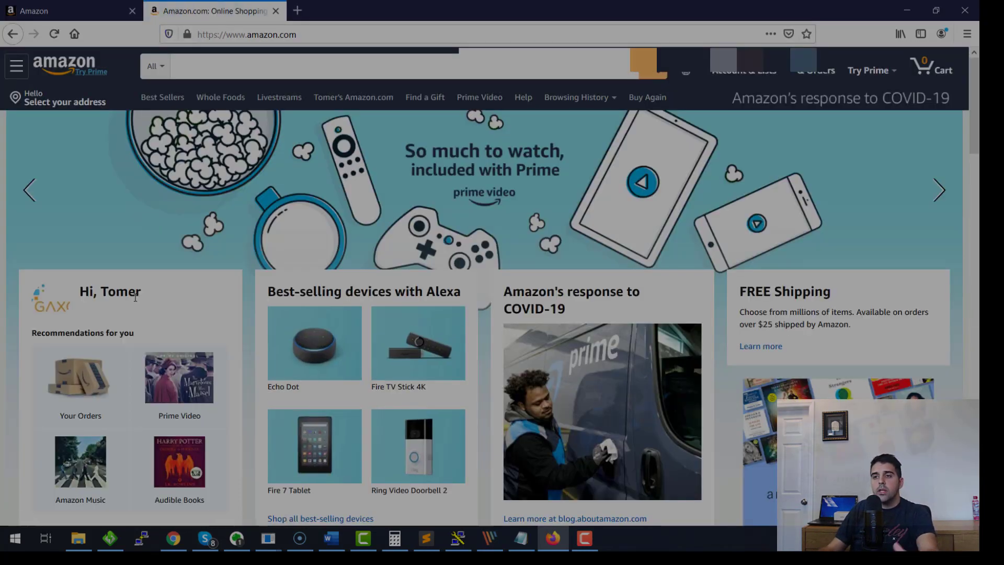
click(214, 69)
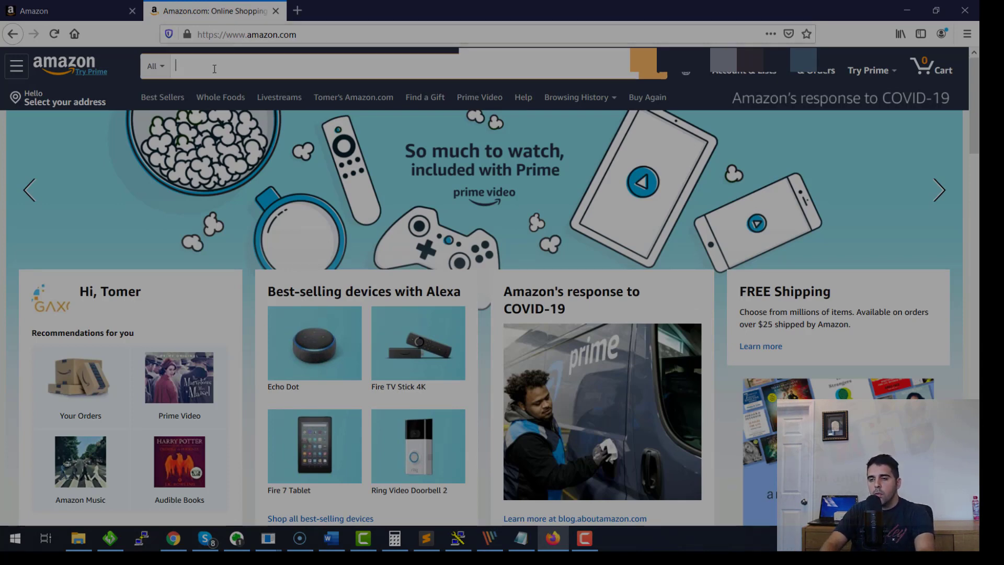
text(car window shade)
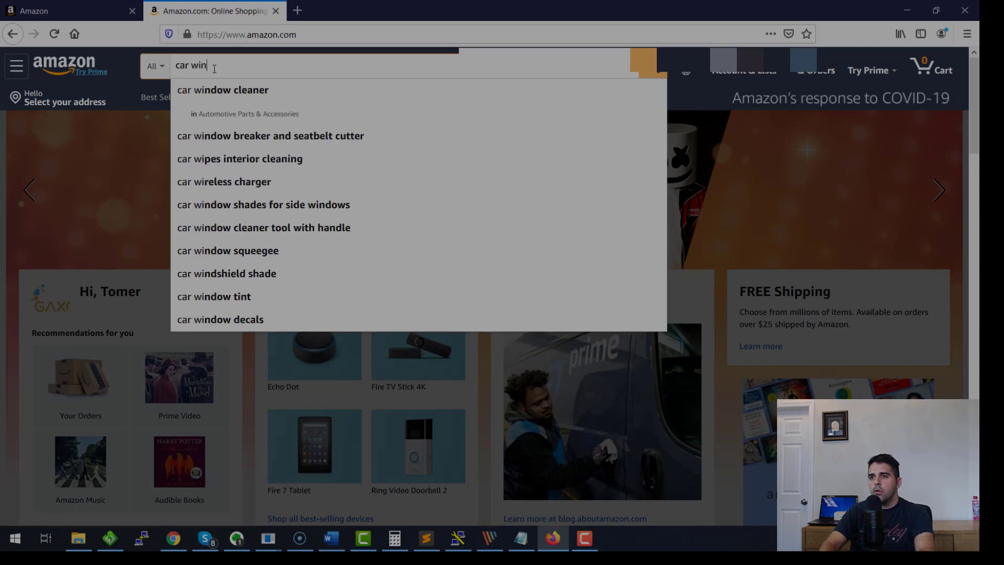
key(Return)
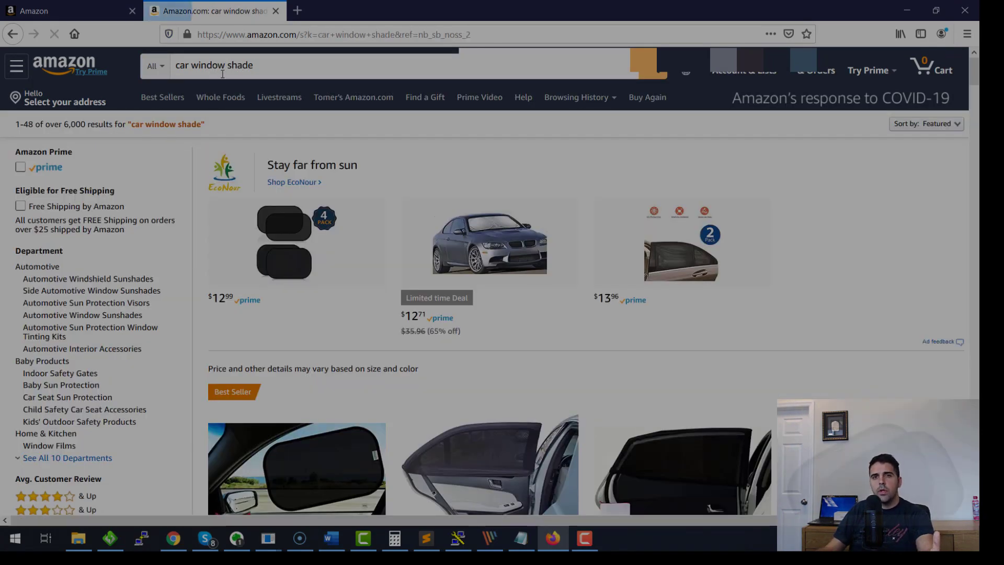
- Open the Enovoe 4-pack car window shade listing from the search results and skim its product page
scroll(233, 197, down, 5)
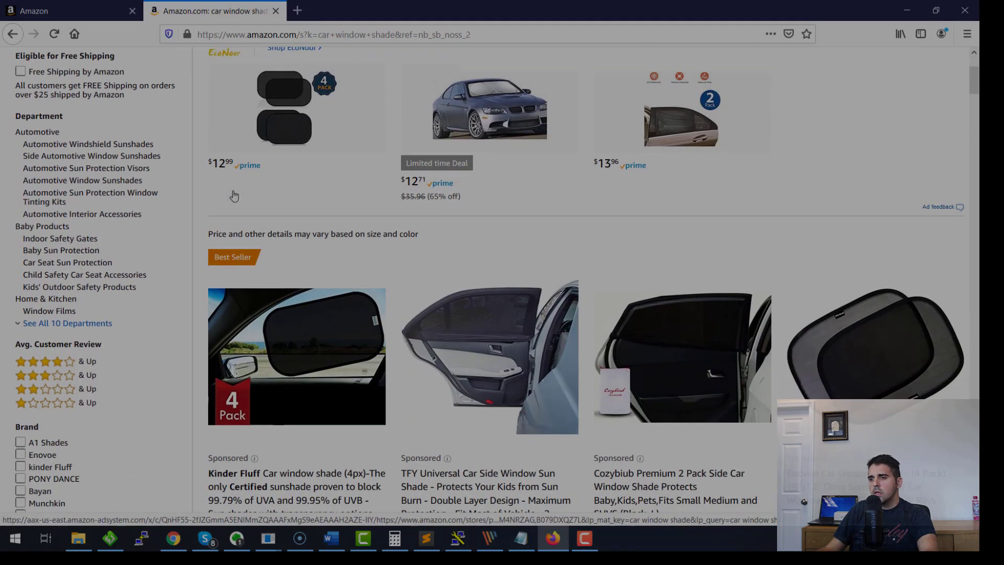
scroll(436, 328, down, 2)
scroll(436, 328, down, 15)
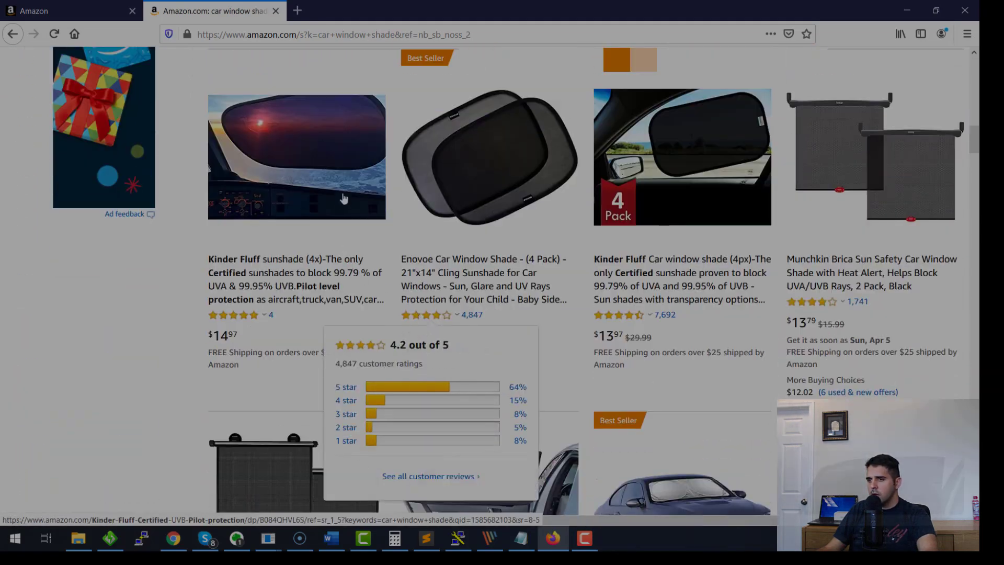
click(463, 153)
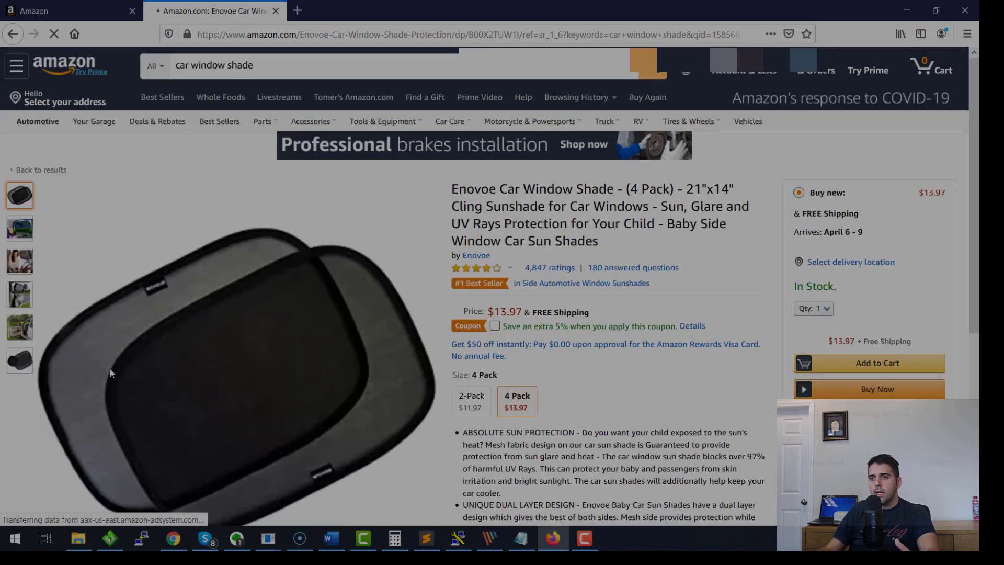
scroll(109, 369, down, 15)
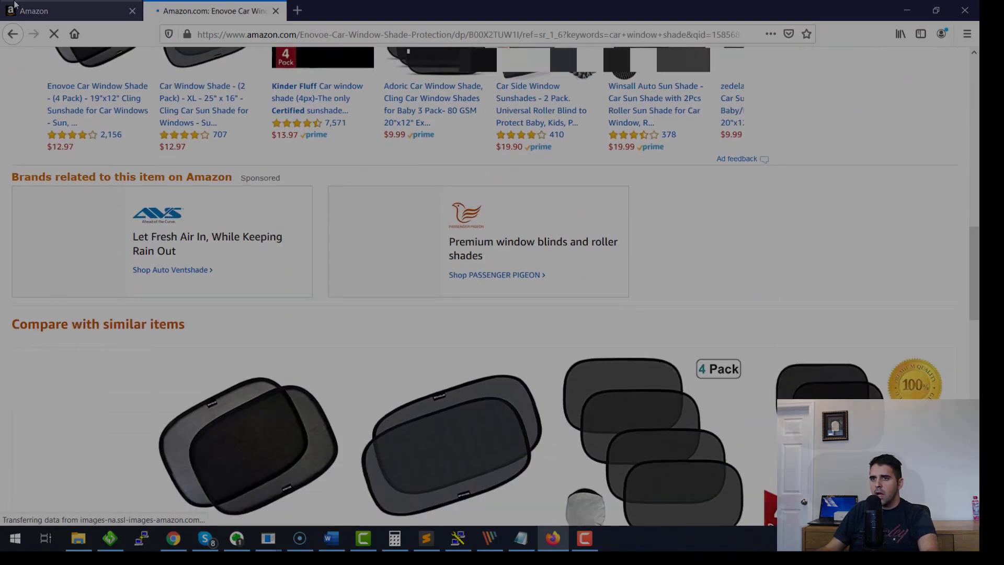
click(63, 13)
click(212, 10)
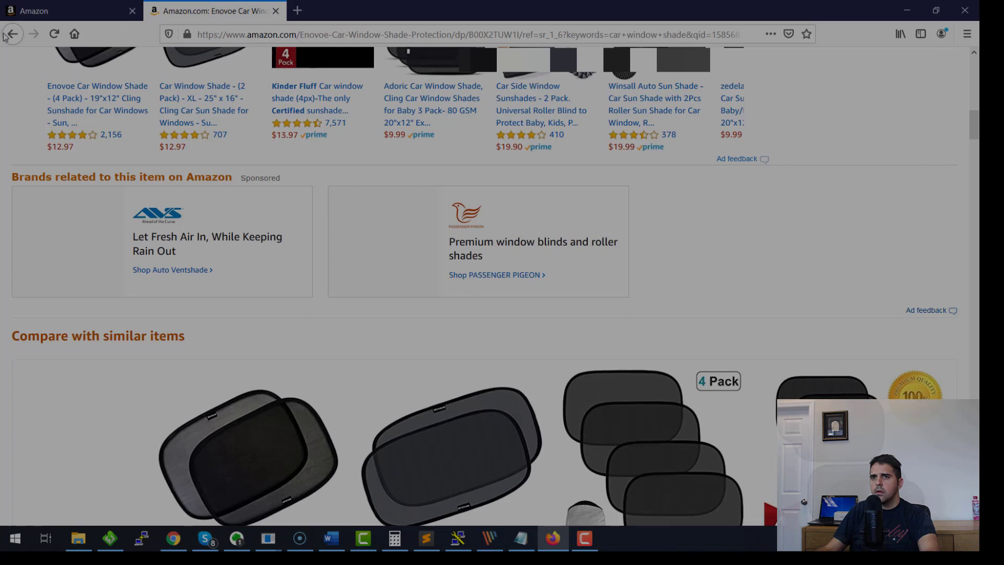
right_click(173, 10)
click(183, 32)
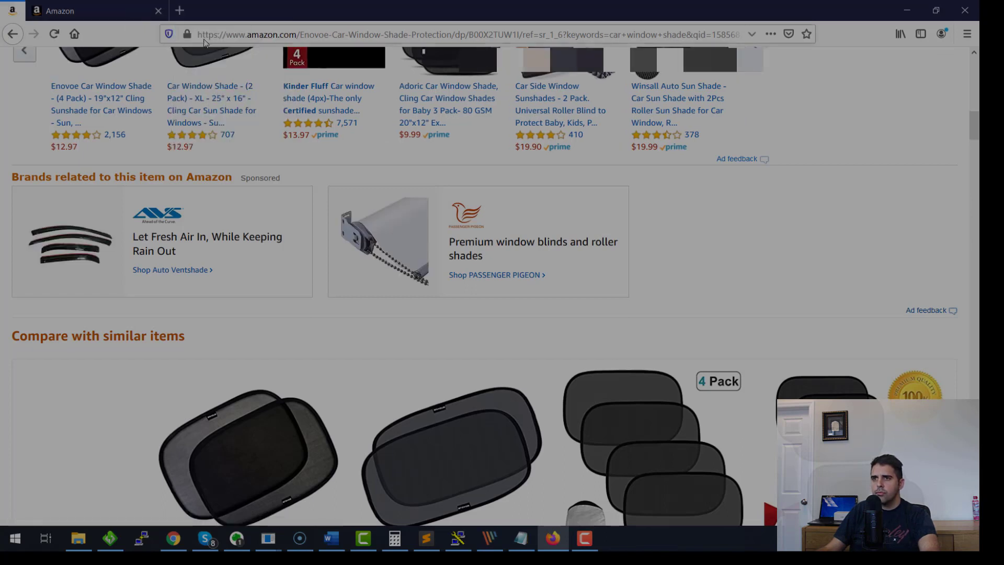
right_click(16, 11)
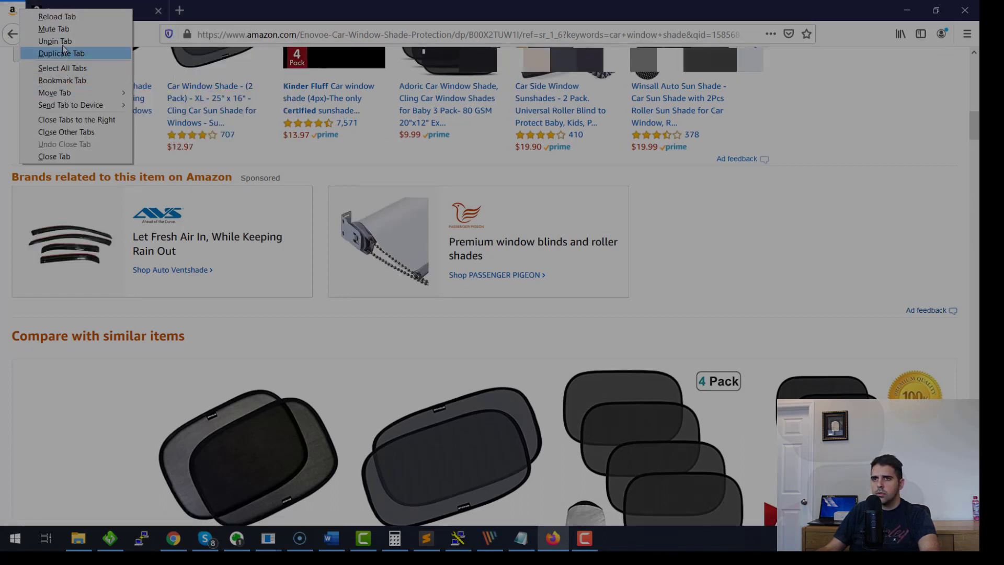
click(55, 41)
- Duplicate the Enovoe listing's tab, place Seller Central first, and return one copy to the "car window shade" search results
right_click(108, 11)
click(146, 52)
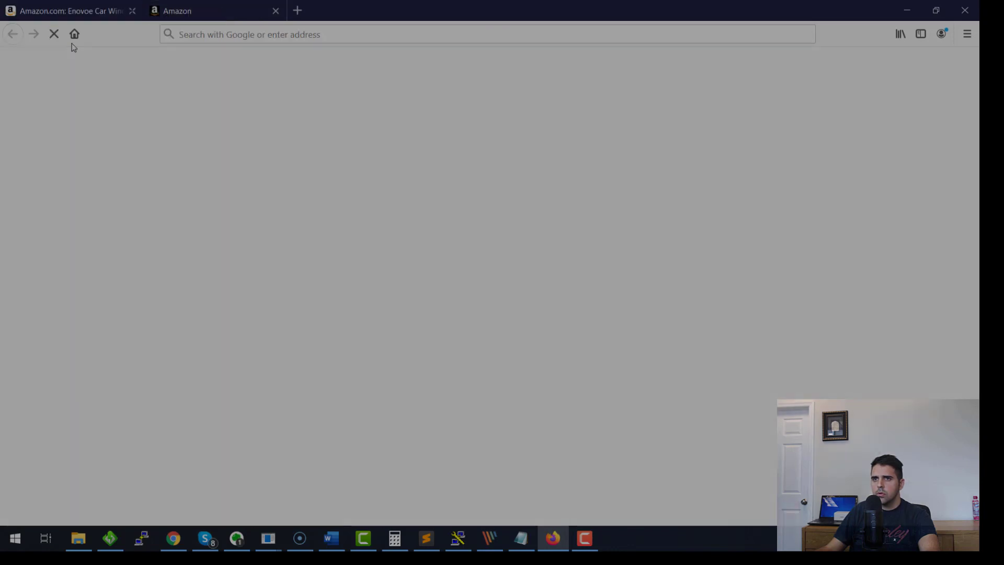
drag(320, 10, 72, 6)
click(335, 11)
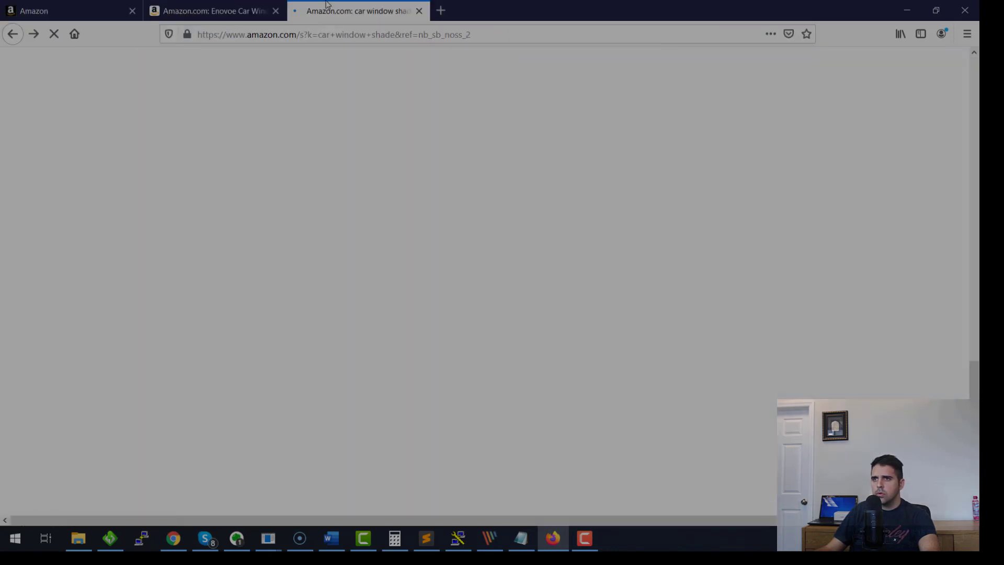
- Open the best-selling Kinder Fluff 4-pack car window shade from the search results in a separate tab
scroll(597, 272, up, 6)
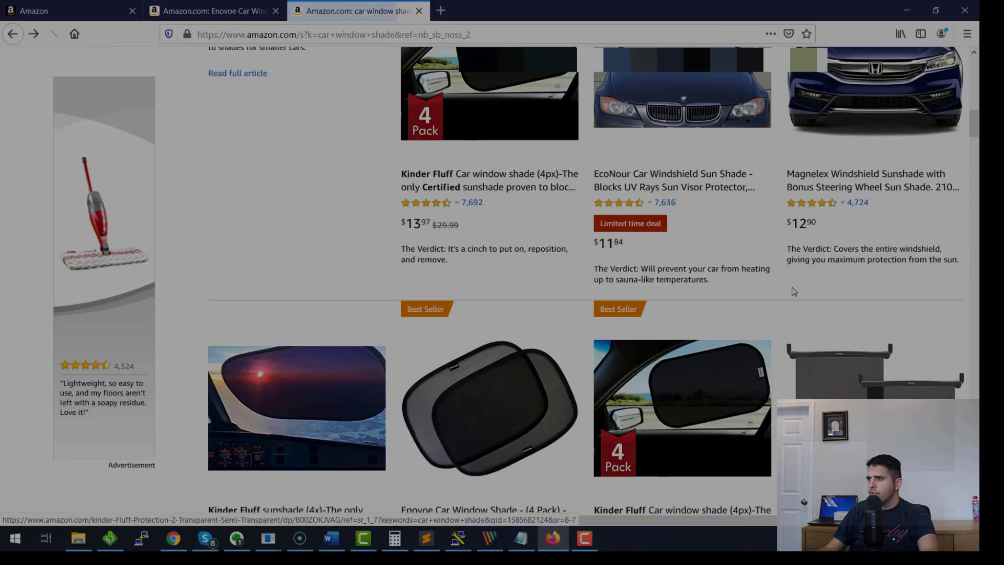
scroll(742, 277, down, 2)
middle_click(667, 251)
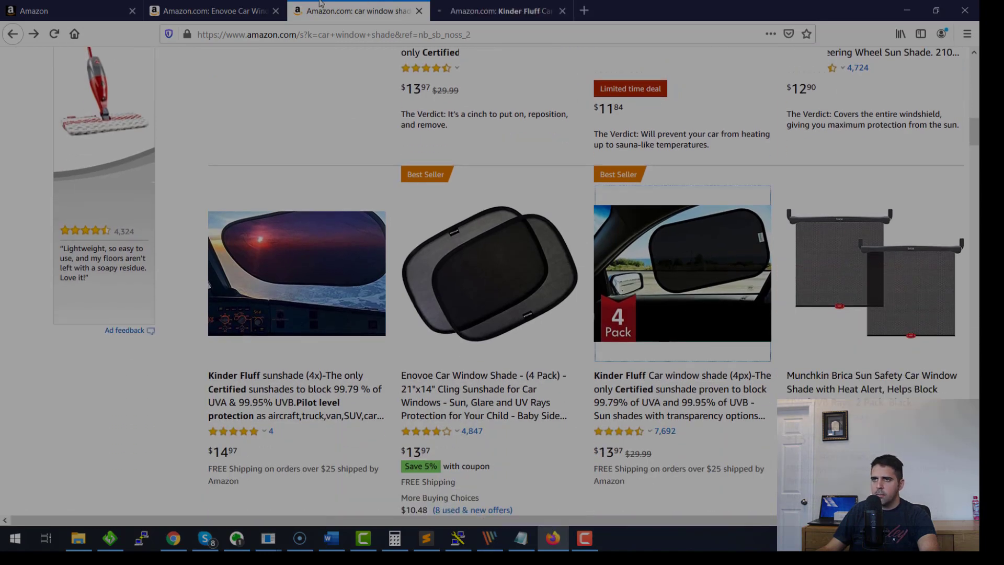
- Place the Enovoe listing's tab after the search results and examine the Best Sellers Rank in its product information
drag(252, 3, 397, 11)
scroll(262, 266, down, 10)
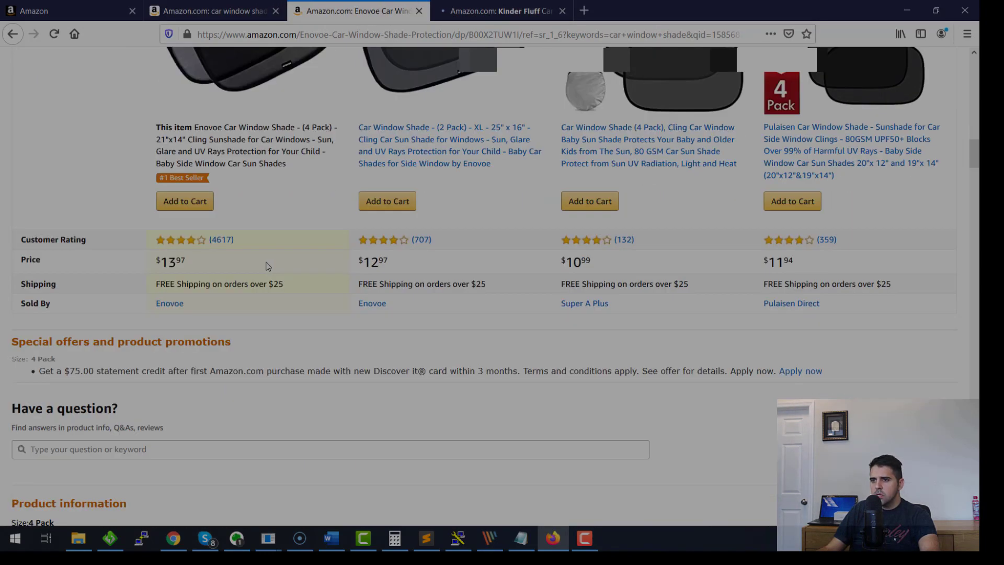
scroll(256, 270, up, 3)
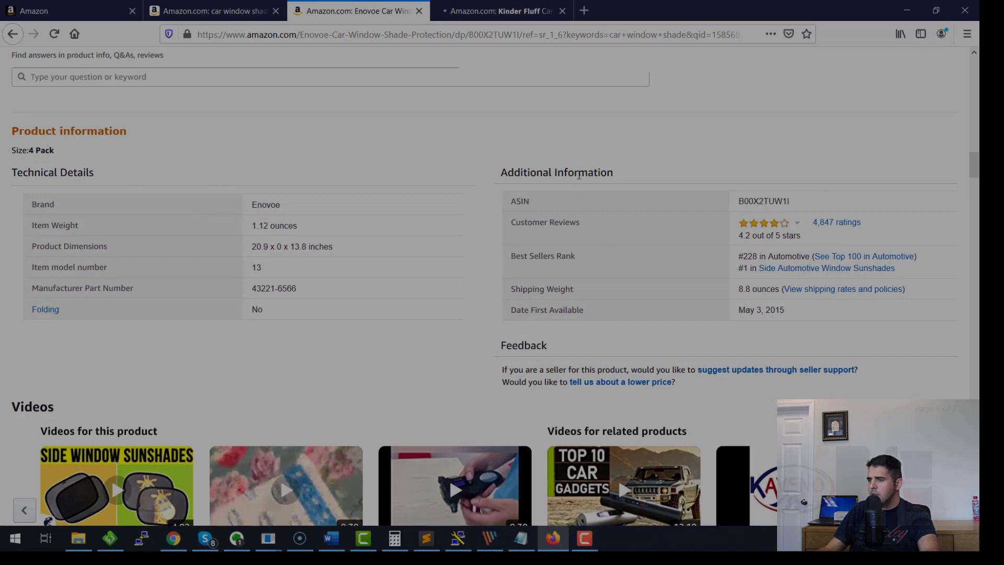
triple_click(578, 175)
click(669, 222)
drag(738, 257, 925, 261)
click(924, 268)
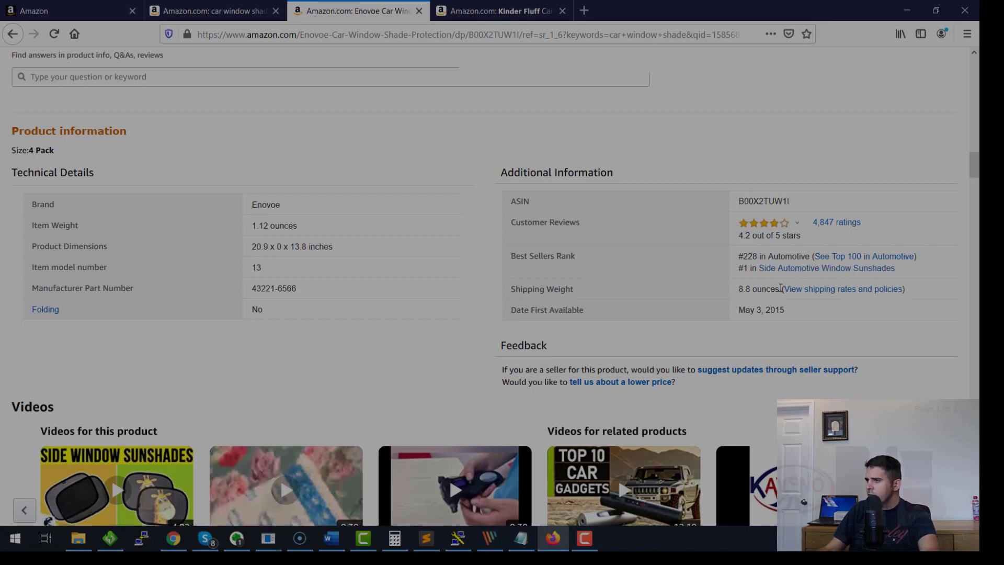
- Examine the Best Sellers Rank in the Kinder Fluff listing's product information and return to the Enovoe listing
key(ctrl+Tab)
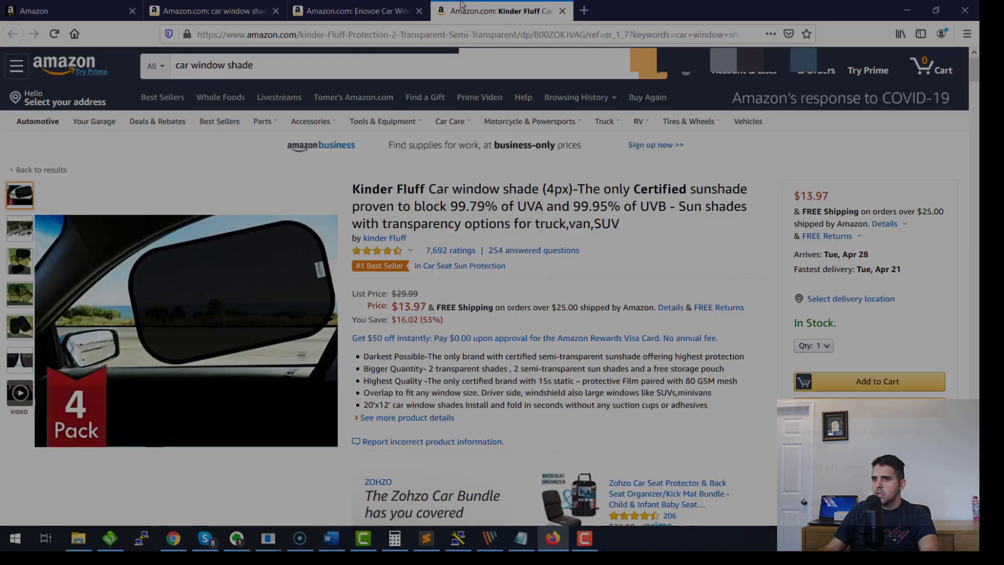
scroll(329, 353, down, 10)
scroll(329, 352, down, 5)
scroll(314, 347, up, 3)
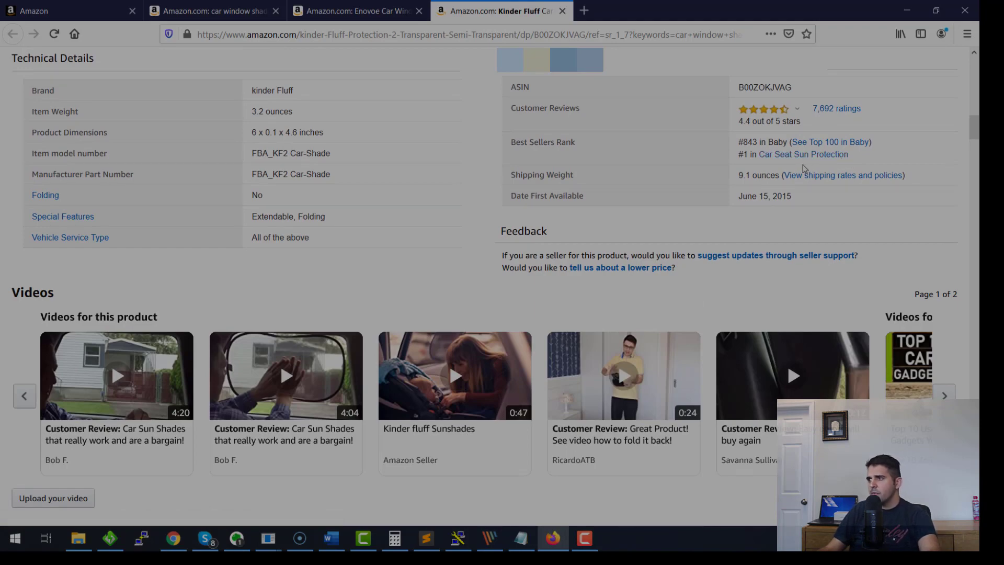
scroll(770, 170, up, 15)
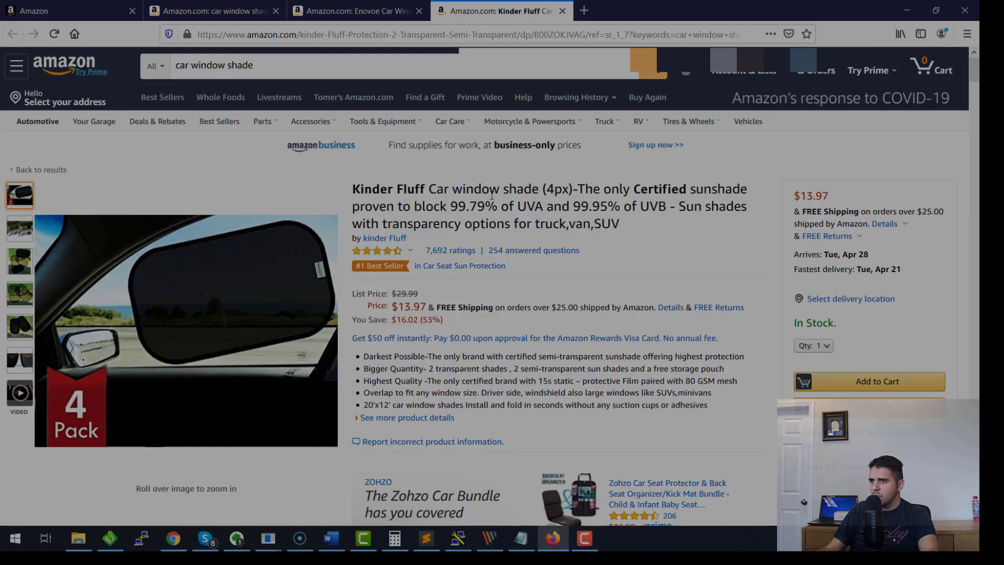
click(358, 10)
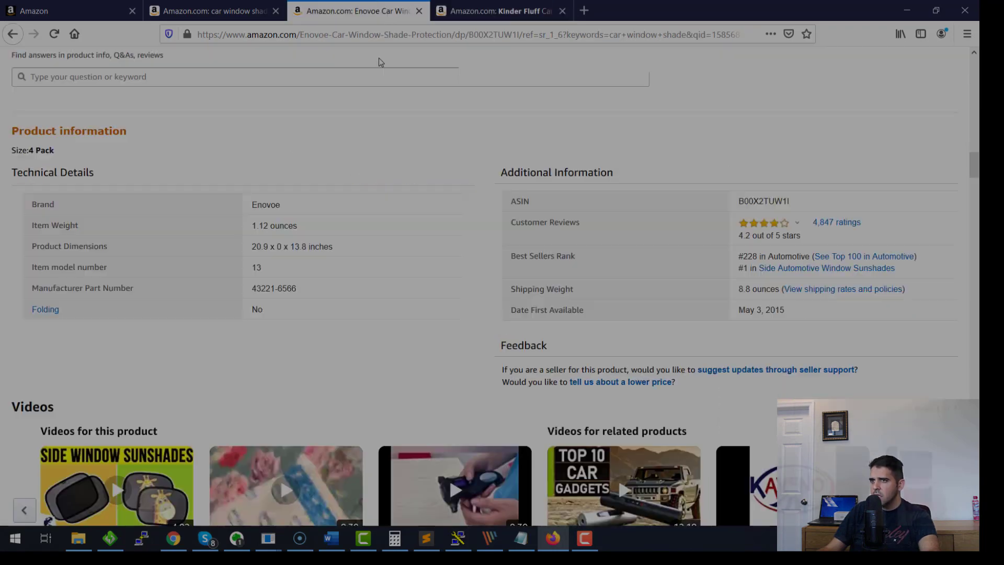
- Copy the category name "Side Automotive Window Sunshades" from the Enovoe listing's Best Sellers Rank
scroll(408, 303, down, 5)
scroll(408, 304, up, 5)
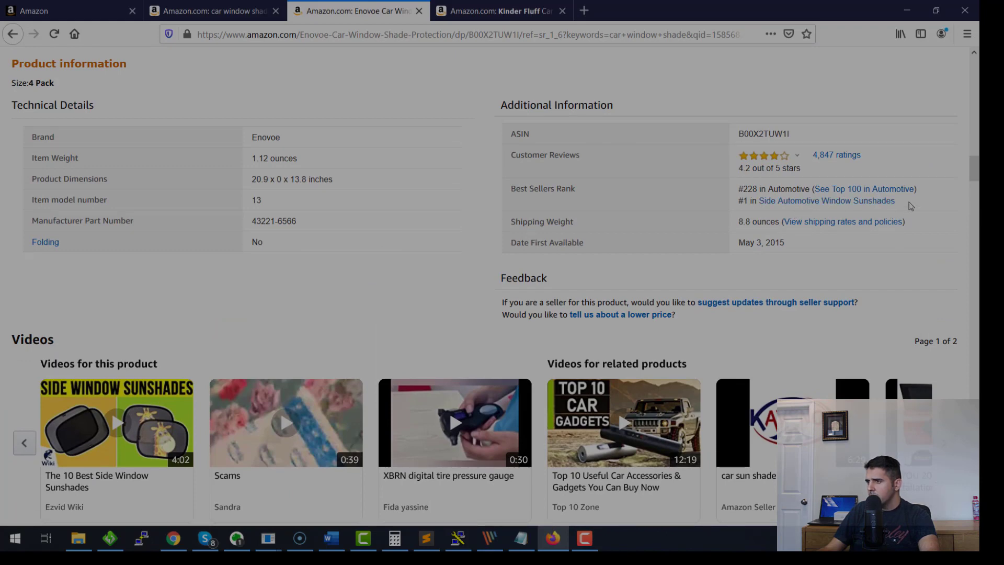
drag(910, 203, 762, 206)
key(ctrl+c)
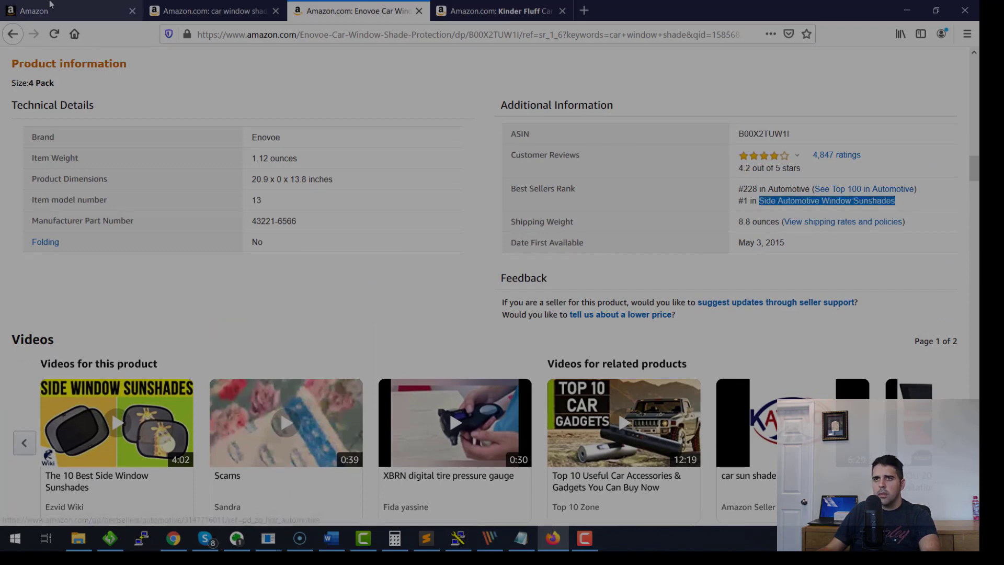
- Search the Seller Central product categories for the copied "Side Automotive Window Sunshades", without the trailing space
click(68, 11)
scroll(179, 243, down, 8)
scroll(179, 244, up, 2)
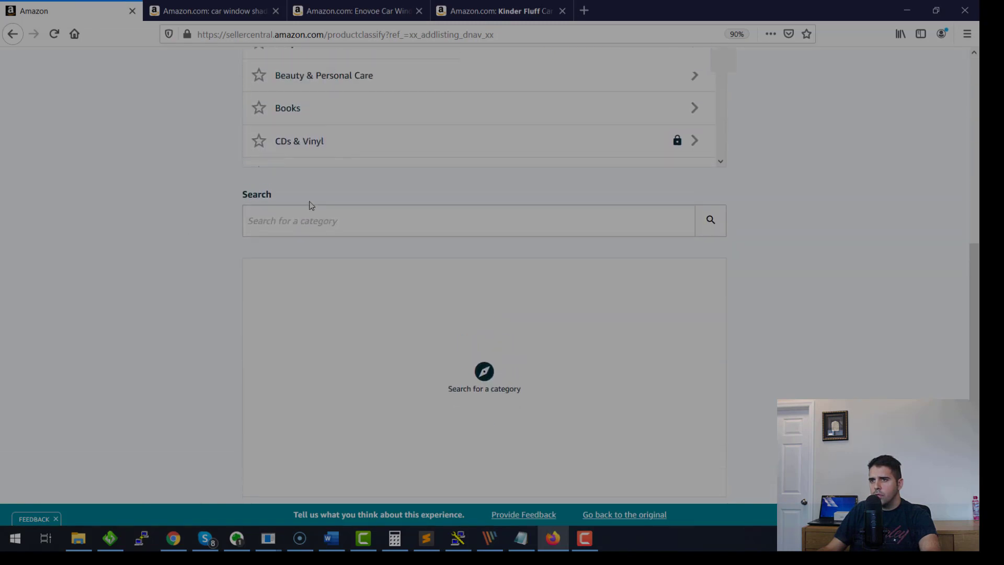
click(307, 218)
key(ctrl+v)
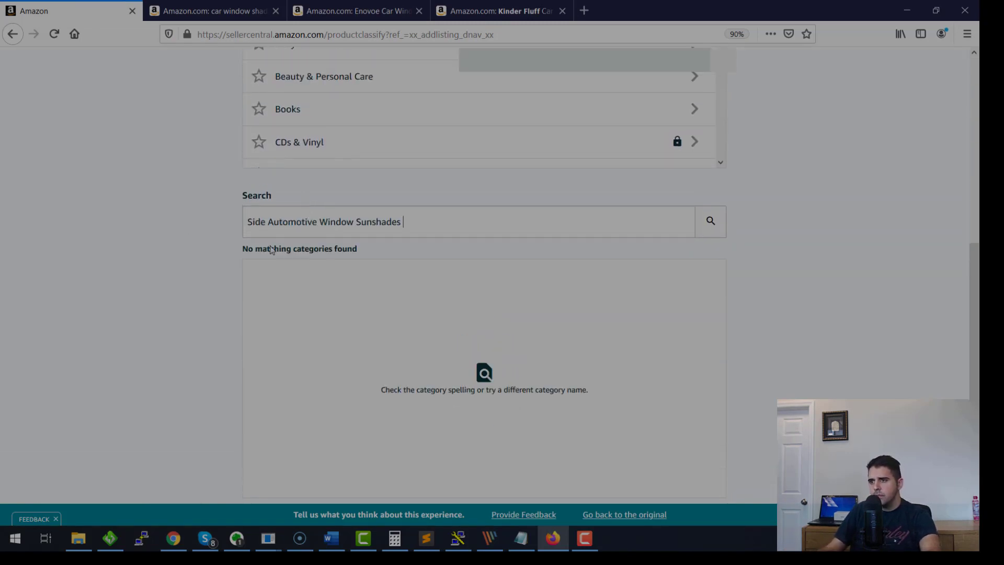
key(BackSpace)
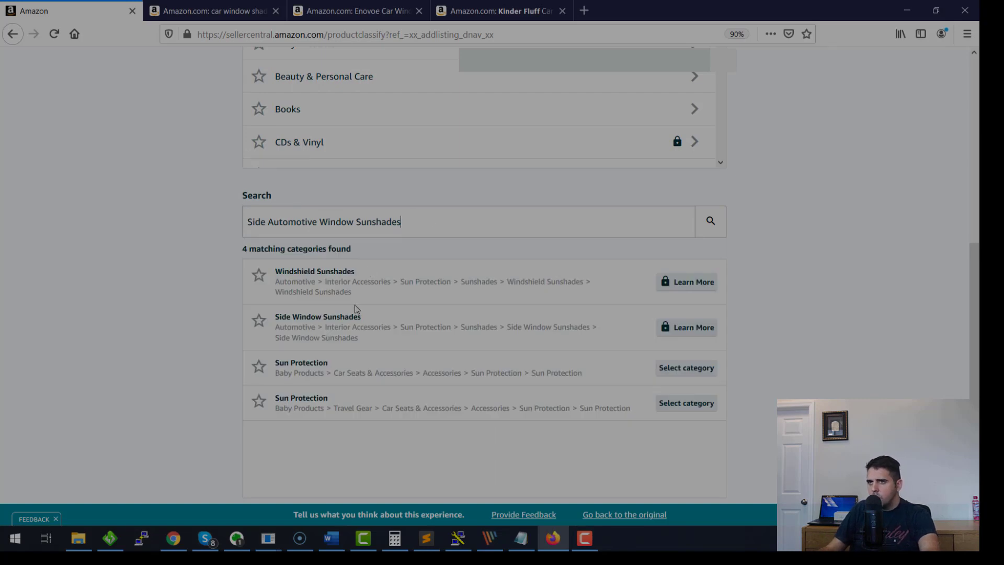
- Recheck the Automotive category in the Enovoe listing's Best Sellers Rank and return to the Seller Central category search
key(ctrl+Tab)
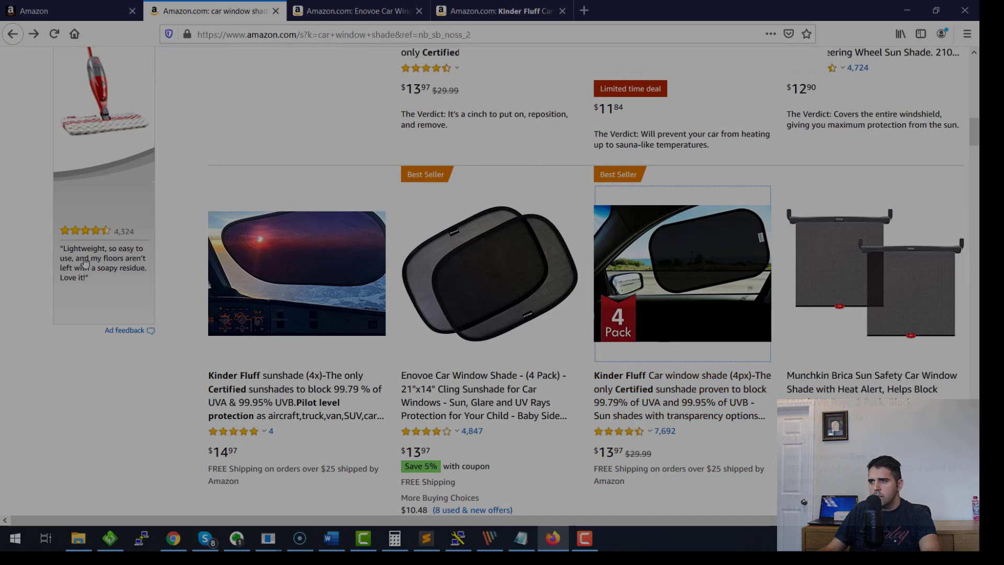
click(308, 4)
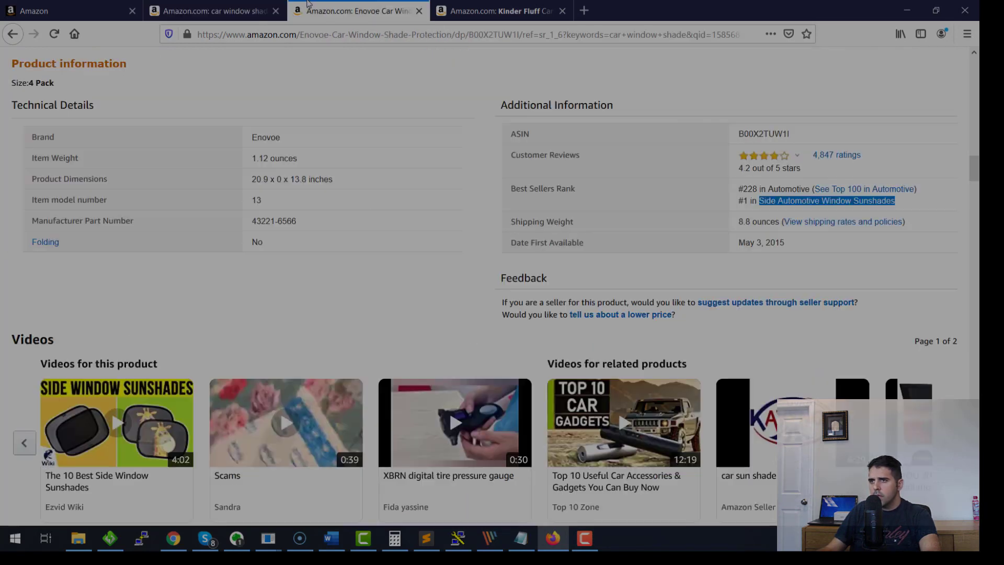
double_click(788, 189)
click(117, 12)
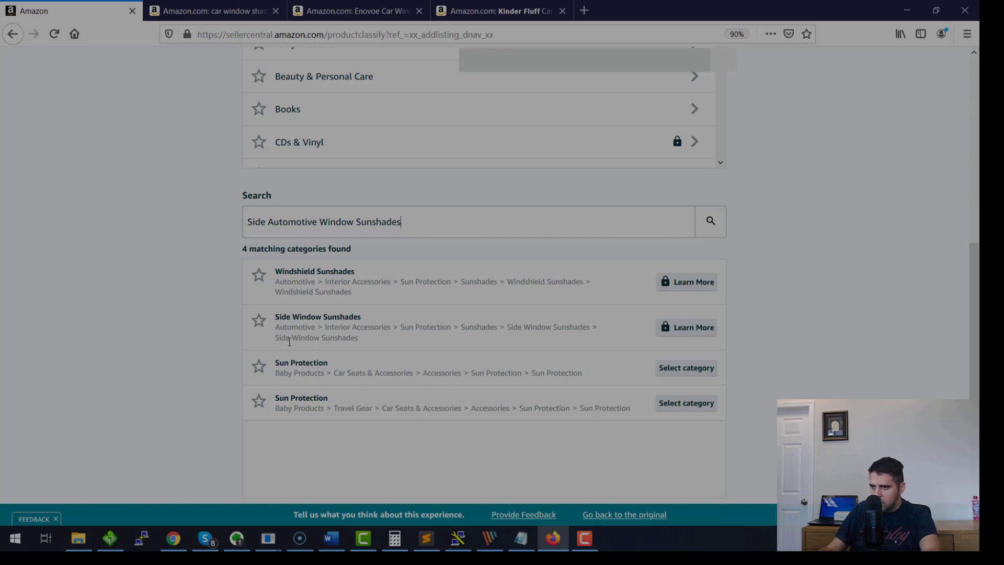
- Compare the category paths of the matching Windshield Sunshades, Side Window Sunshades and Sun Protection categories
double_click(540, 285)
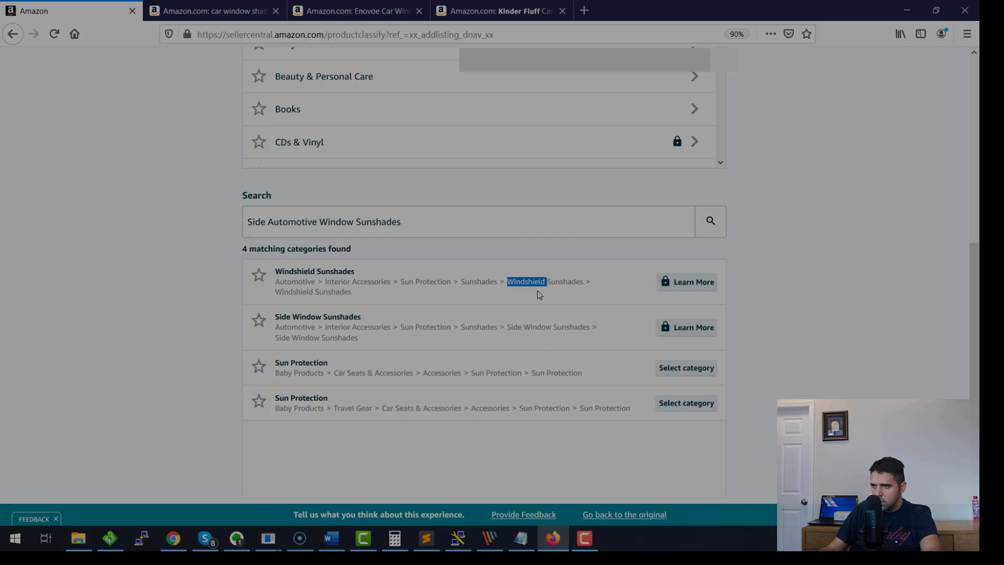
click(538, 295)
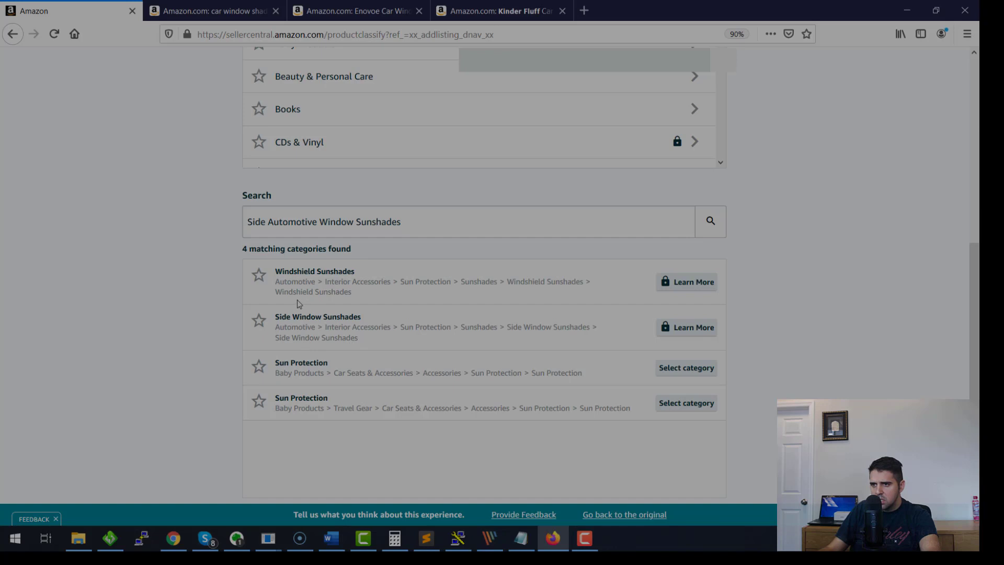
triple_click(305, 337)
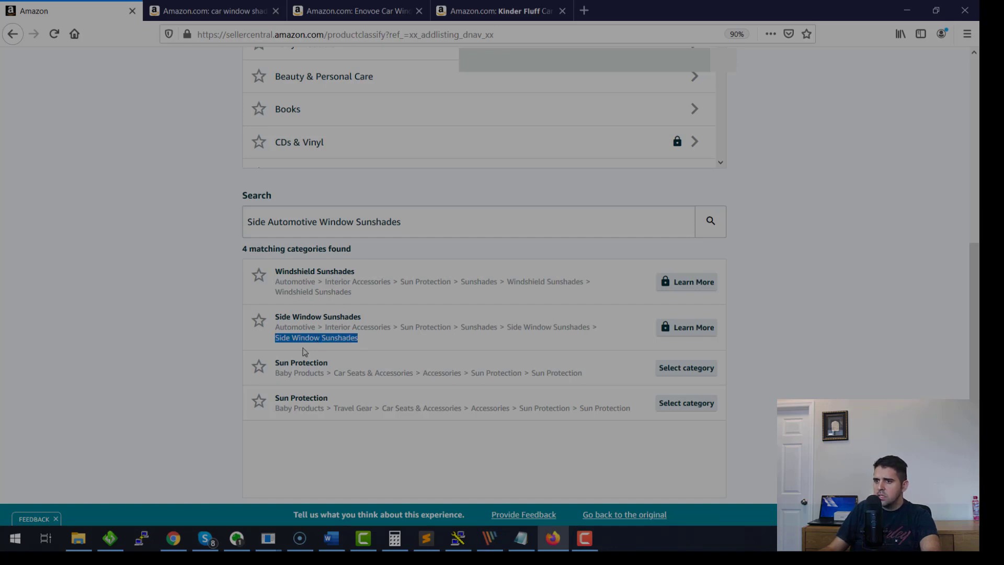
double_click(283, 337)
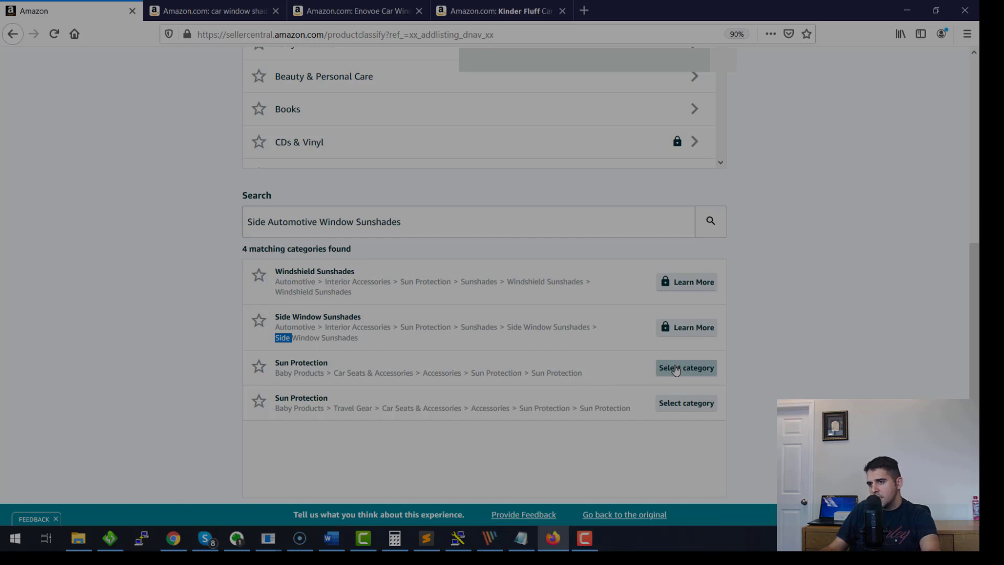
click(612, 379)
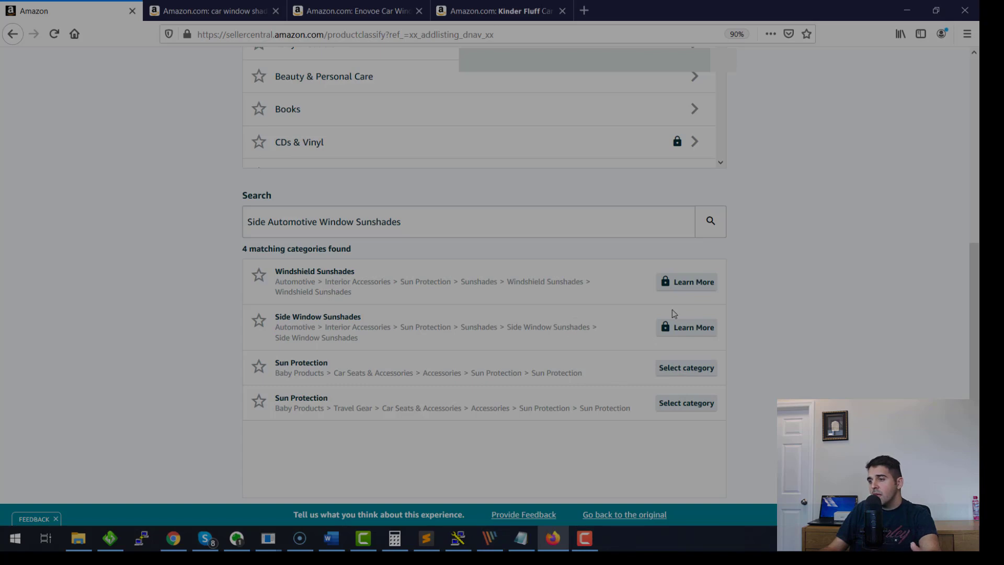
- View the approval requirements for the locked Side Window Sunshades category and return to the category selection page
click(686, 327)
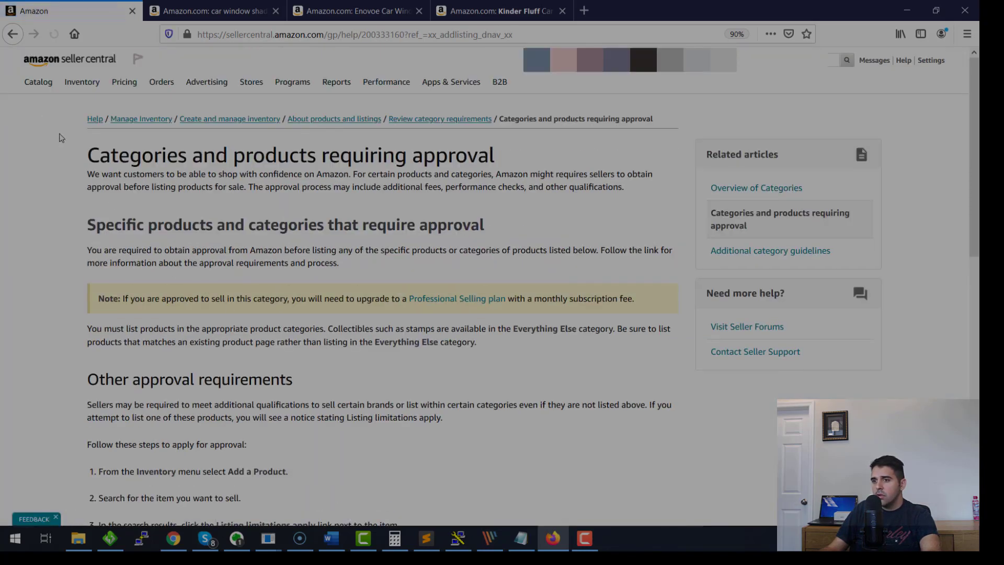
click(12, 36)
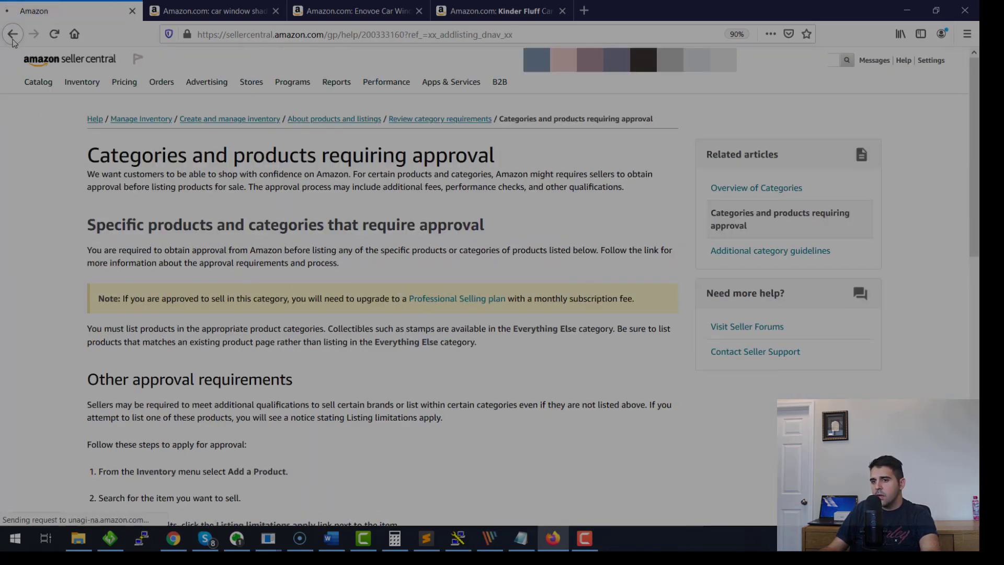
scroll(226, 386, down, 8)
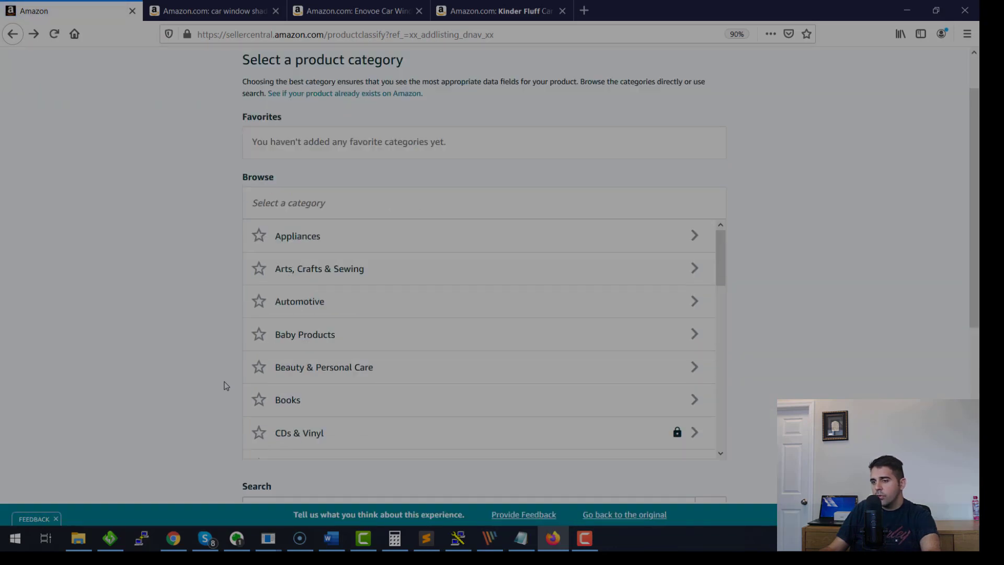
- Search the categories for "Side Automotive Window Sunshades" again and select Sun Protection under Baby Products > Travel Gear
click(323, 158)
text(Side Automotive Window Sunshades)
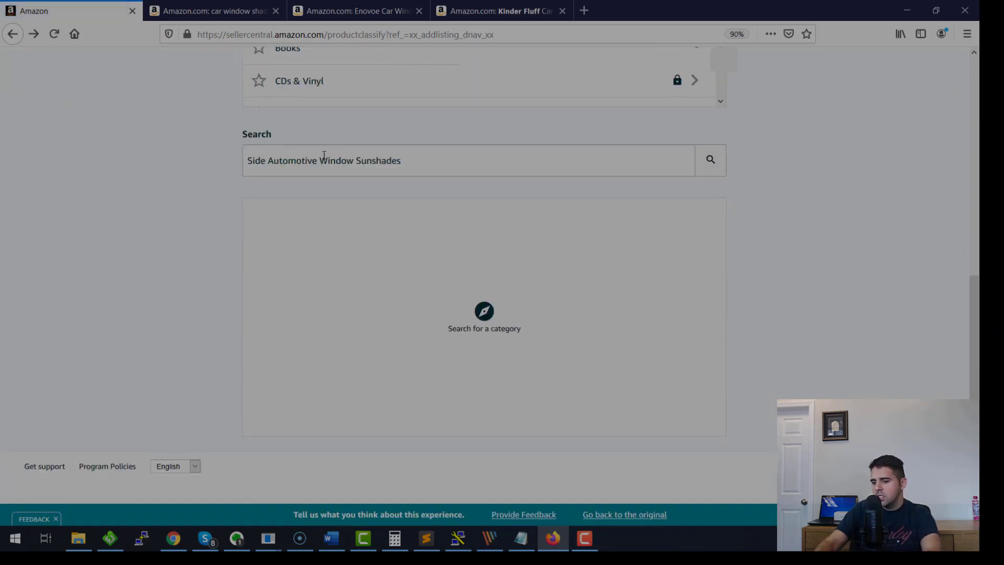
key(Return)
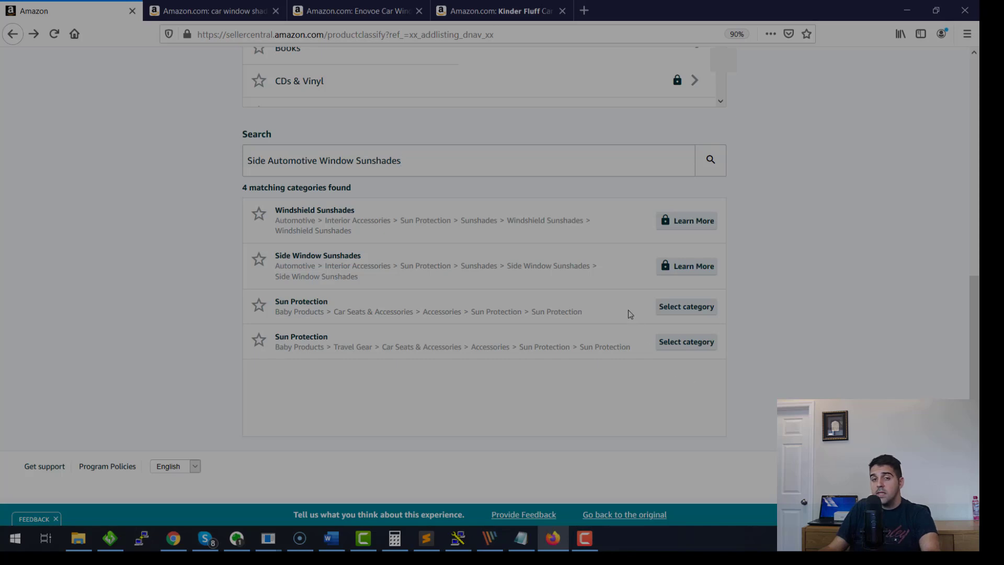
click(673, 344)
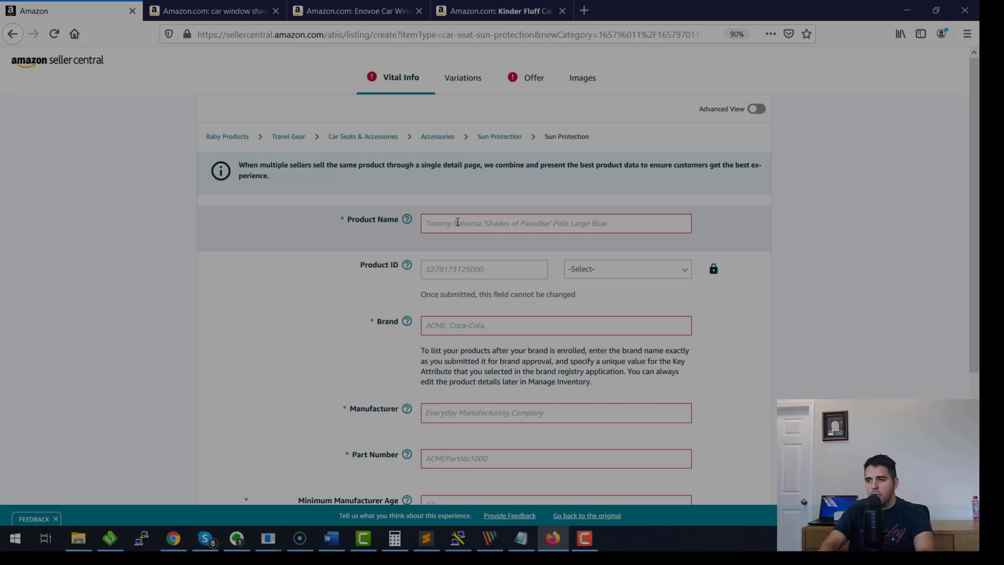
- Enter "window car shade" as the product name and view the available product ID types without choosing one
text(window c)
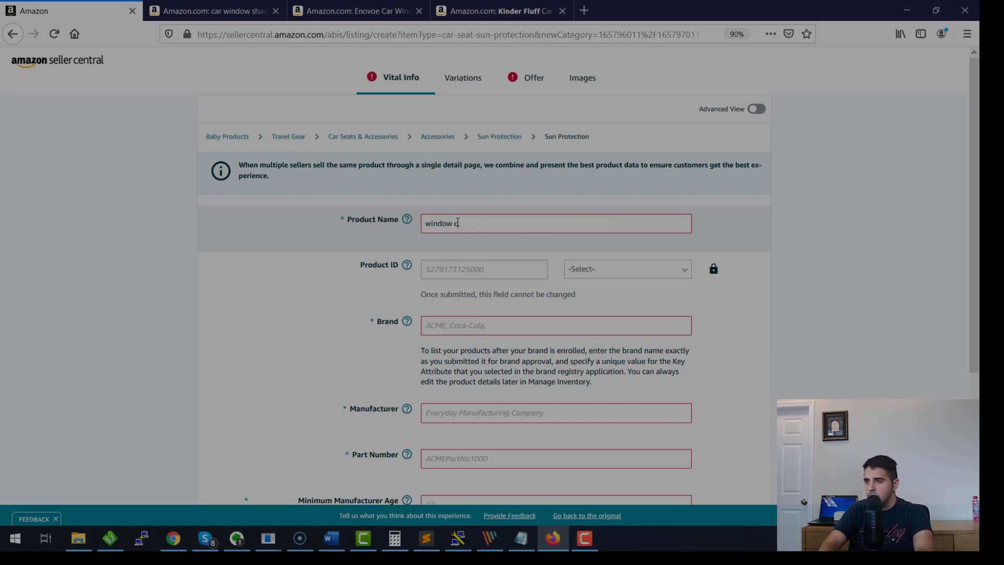
text(ar shade)
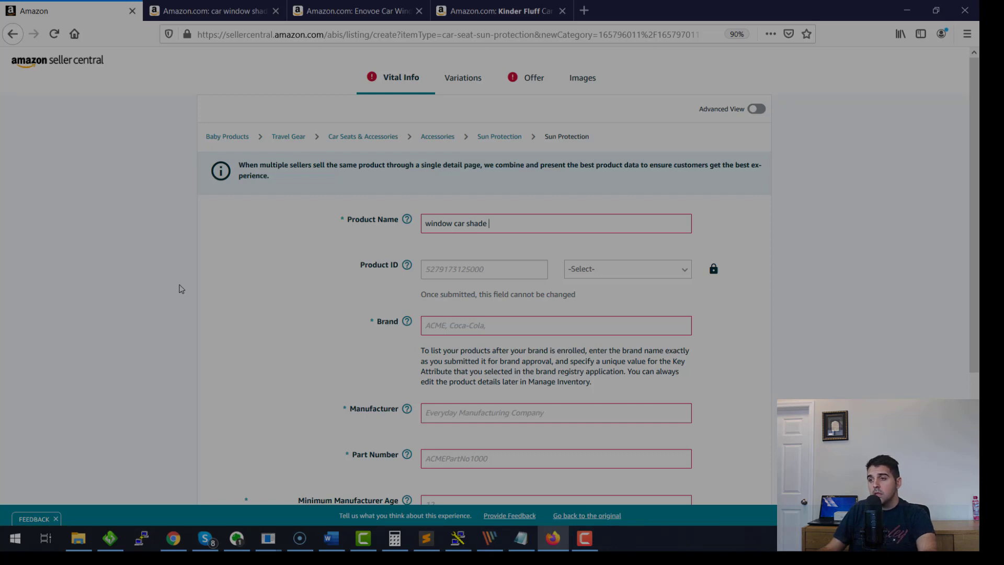
click(346, 270)
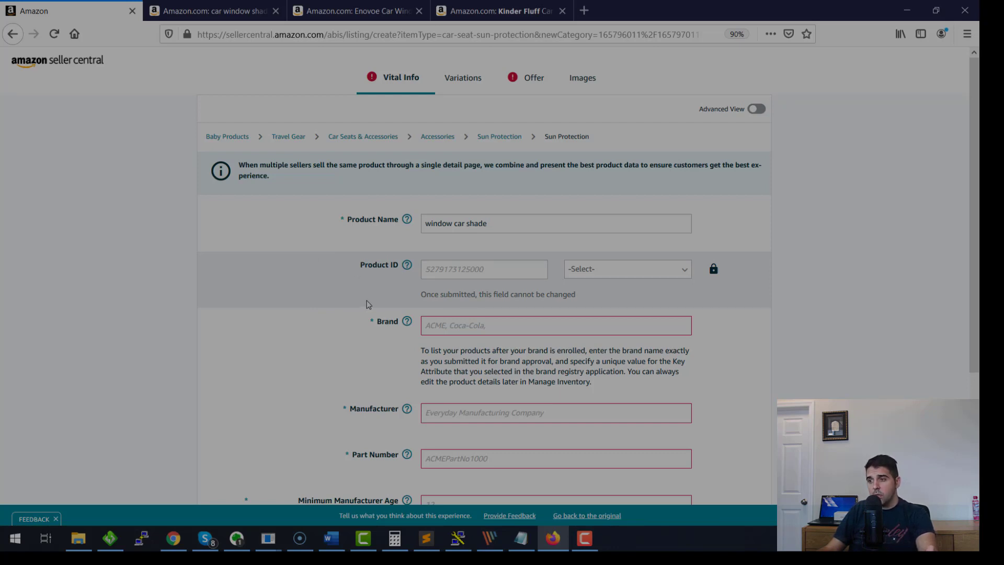
click(601, 269)
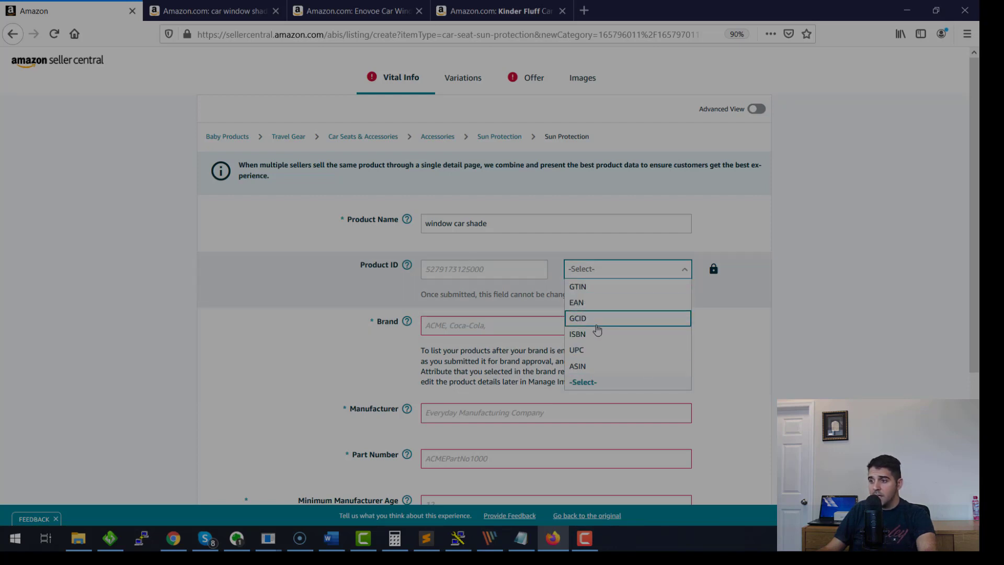
click(340, 298)
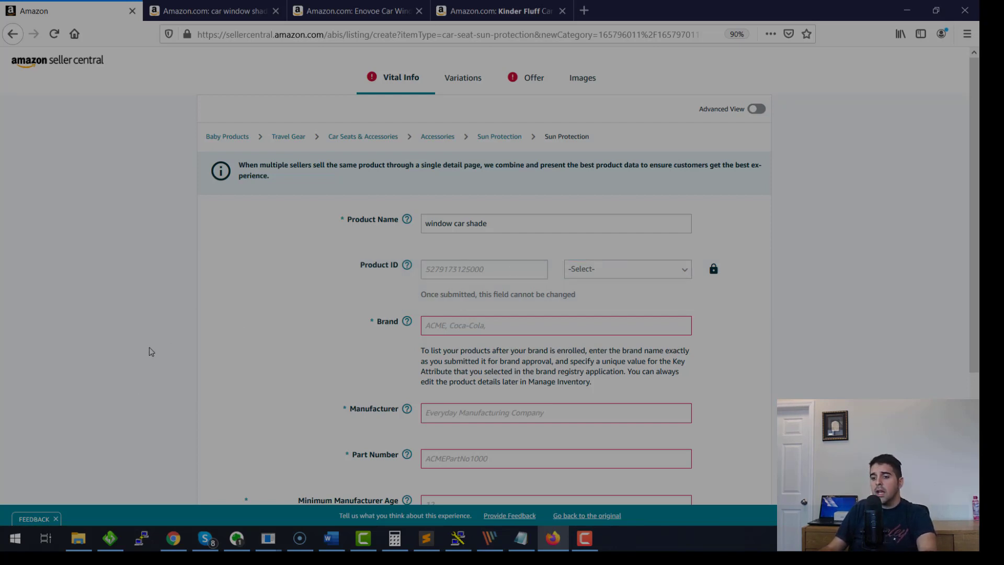
- Search the web for "barcodes mania" in a new tab and open the Barcodes Mania website from the regular results
click(584, 11)
text(b)
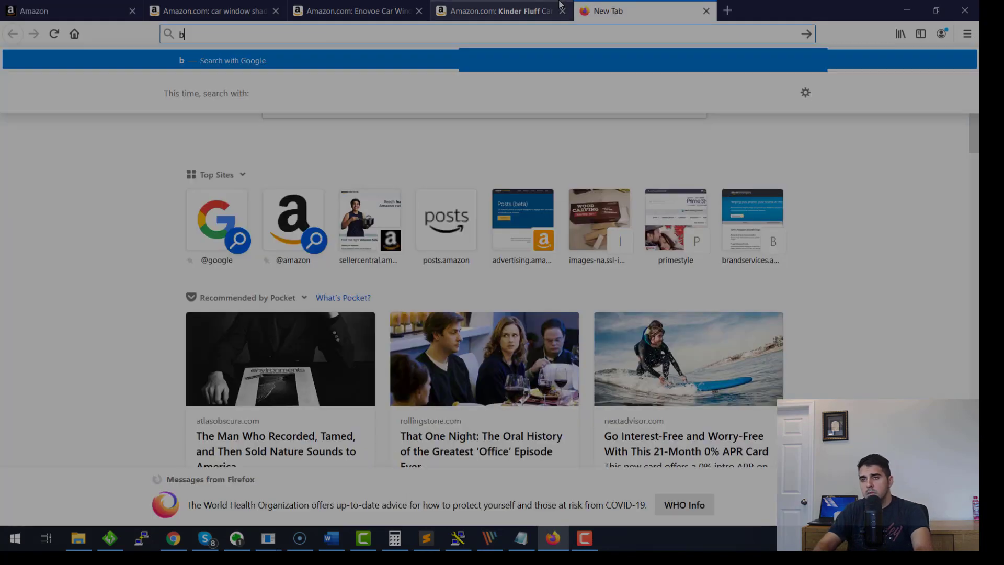
text(arcodes mania)
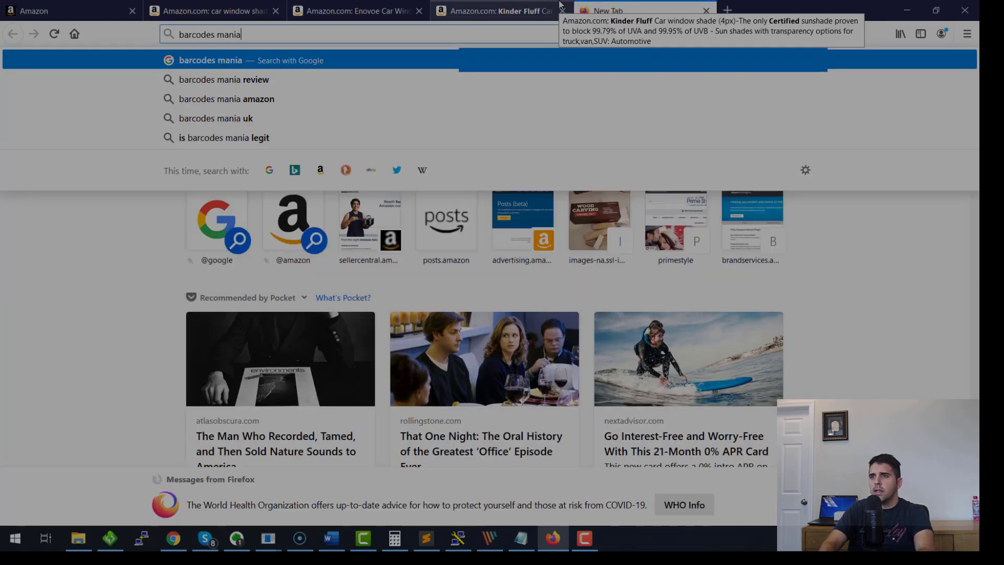
key(Return)
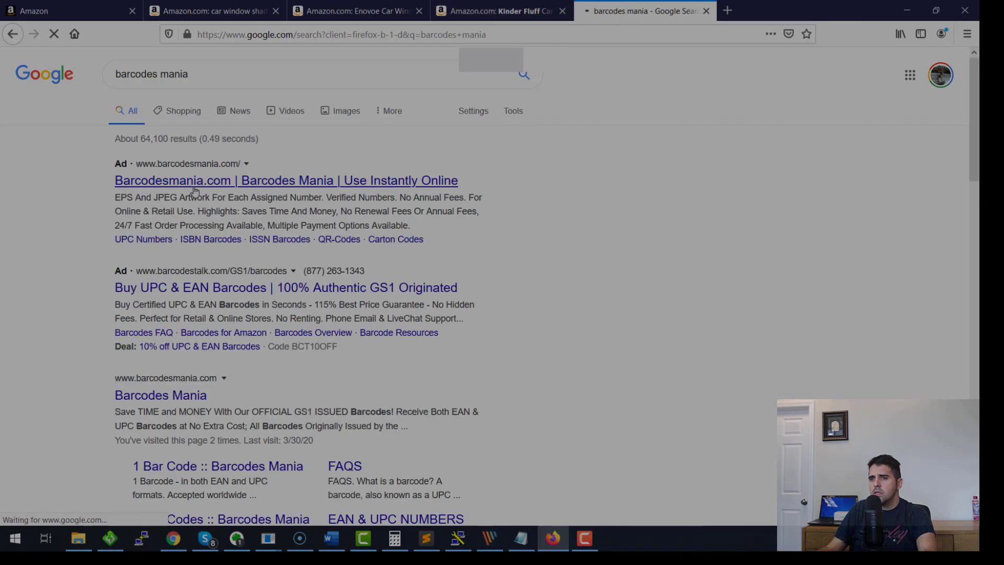
scroll(33, 262, down, 3)
click(144, 273)
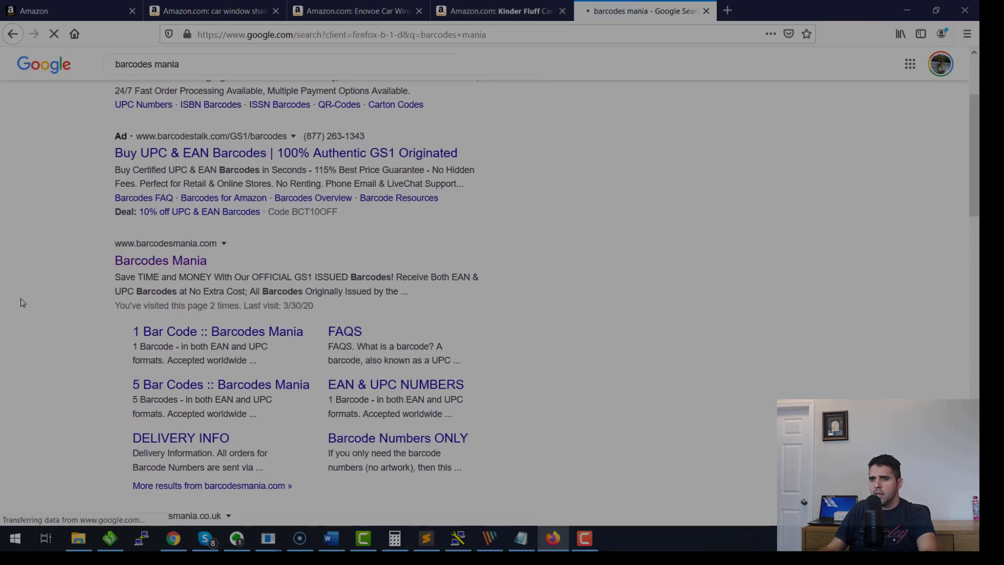
- Examine the barcode package prices on the Barcodes Mania site, including the 15 Bar Codes offer
scroll(200, 286, down, 6)
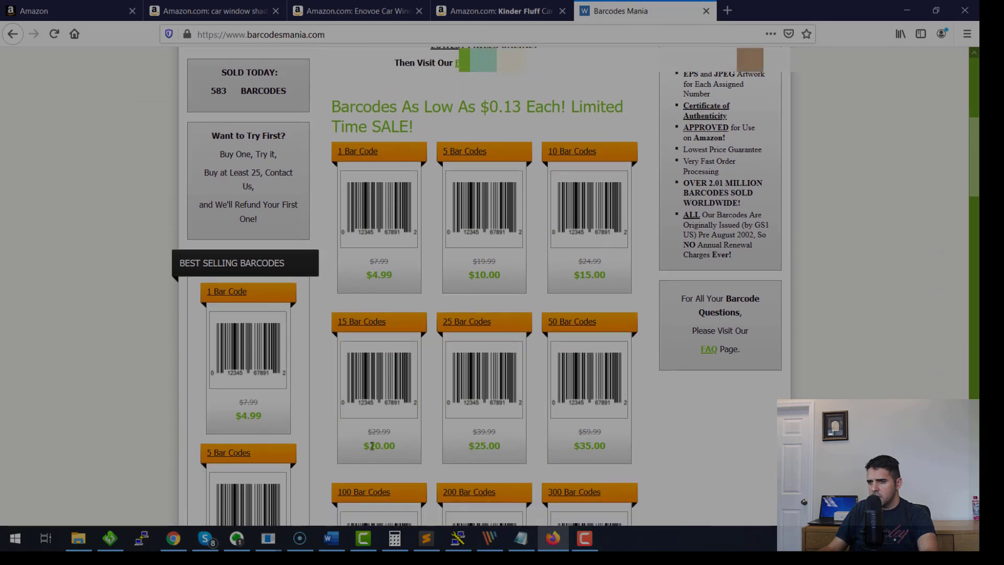
drag(336, 322, 388, 325)
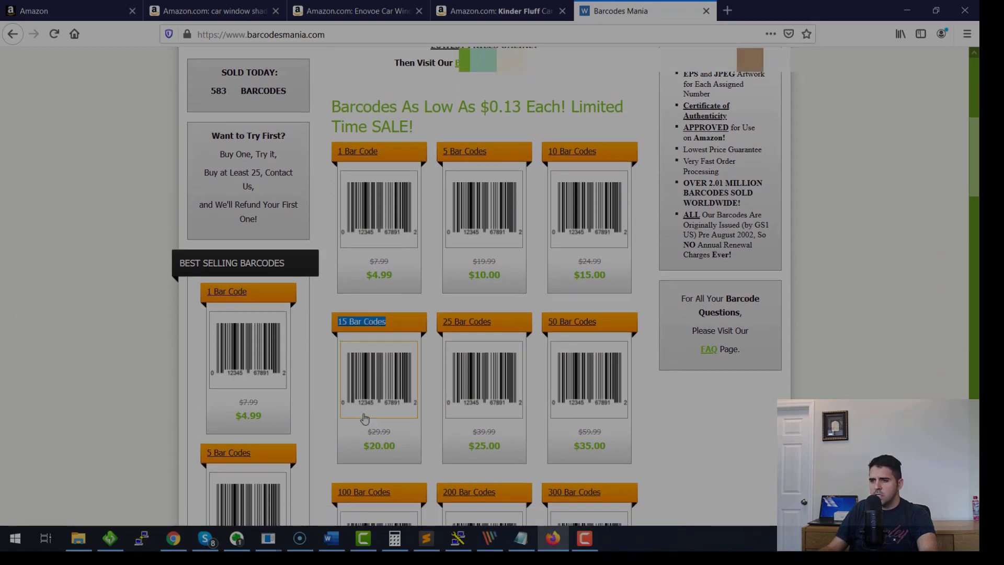
click(340, 443)
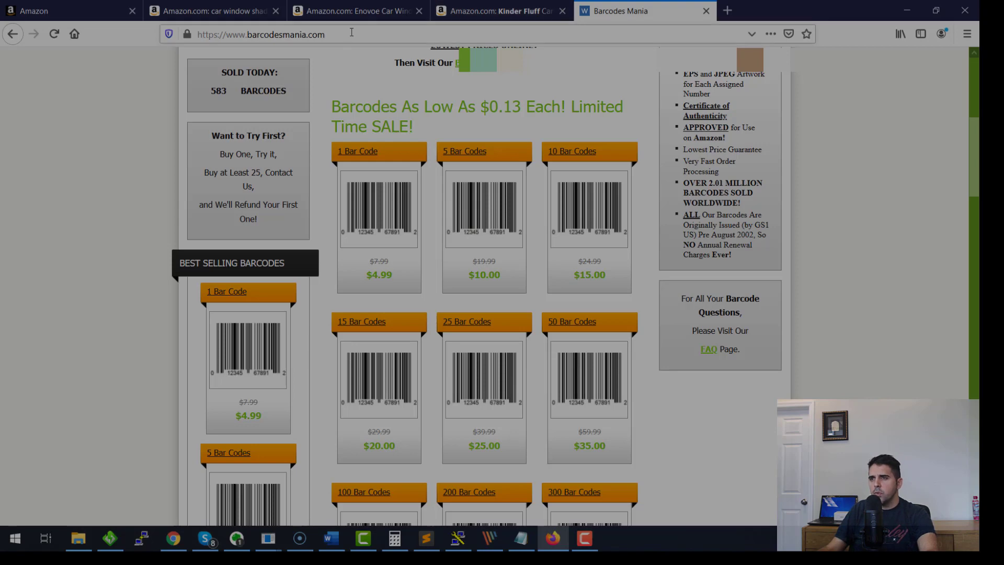
click(321, 34)
text(455656565656)
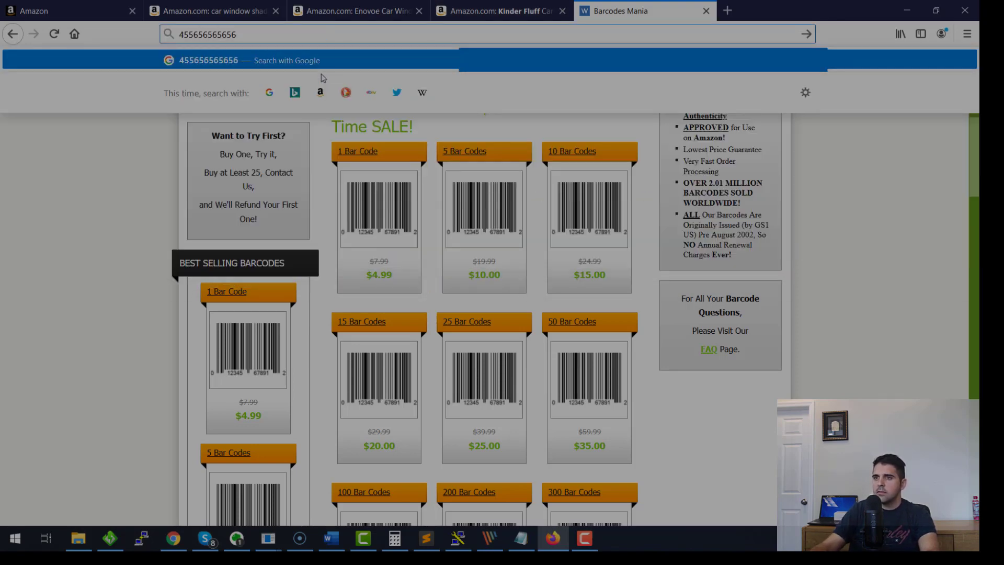
key(ctrl+a)
key(ctrl+c)
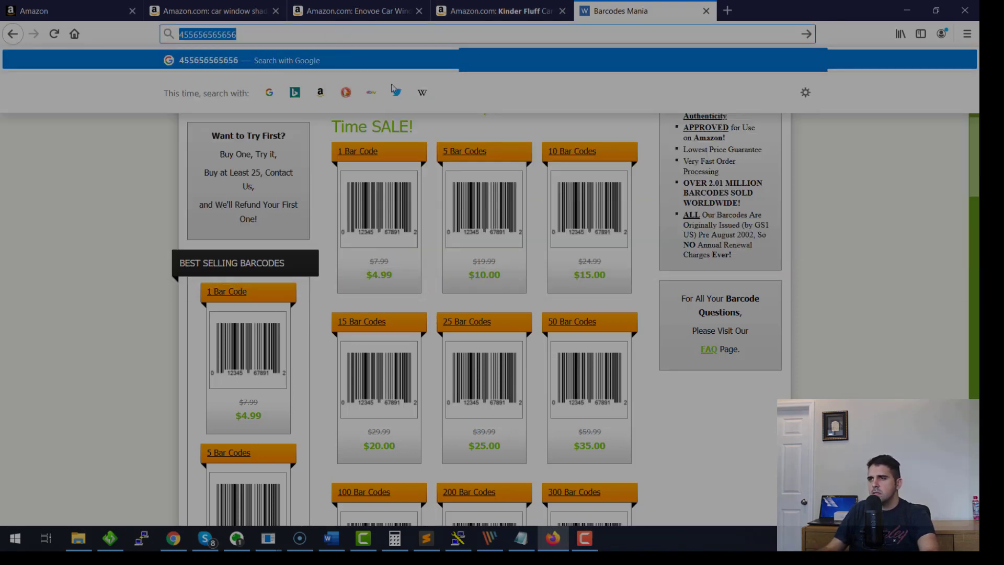
click(68, 10)
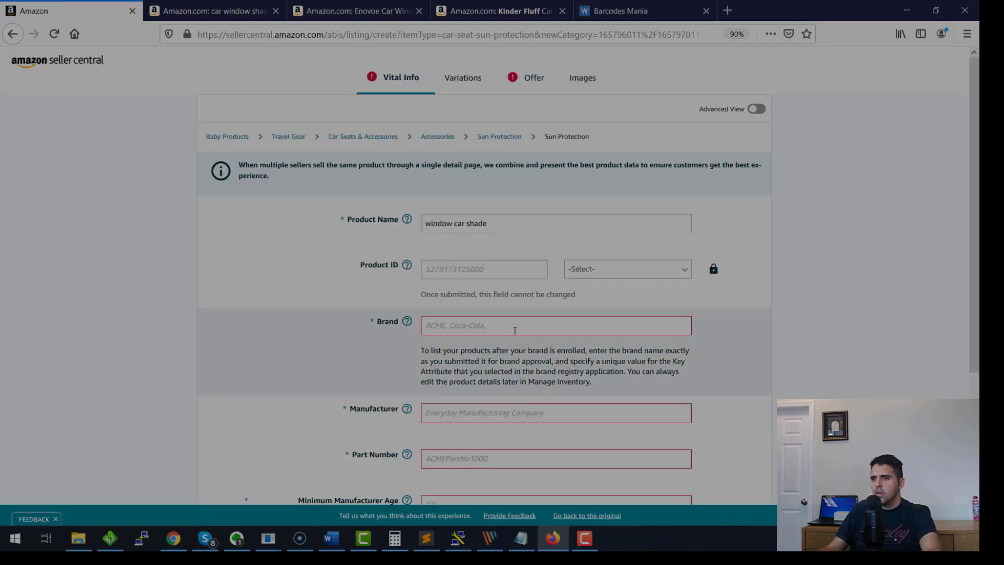
click(514, 270)
key(ctrl+v)
click(595, 272)
click(580, 351)
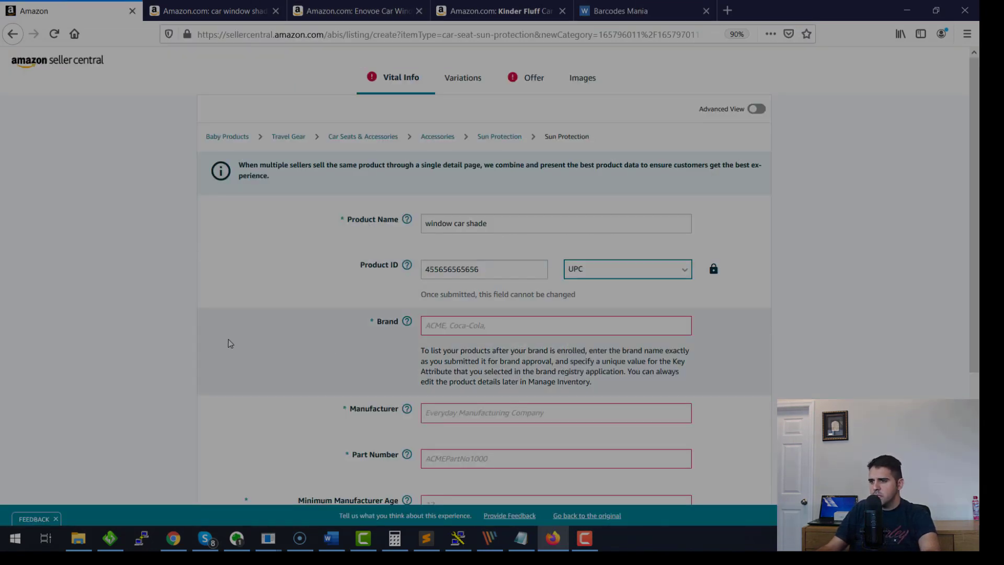
drag(280, 301, 500, 254)
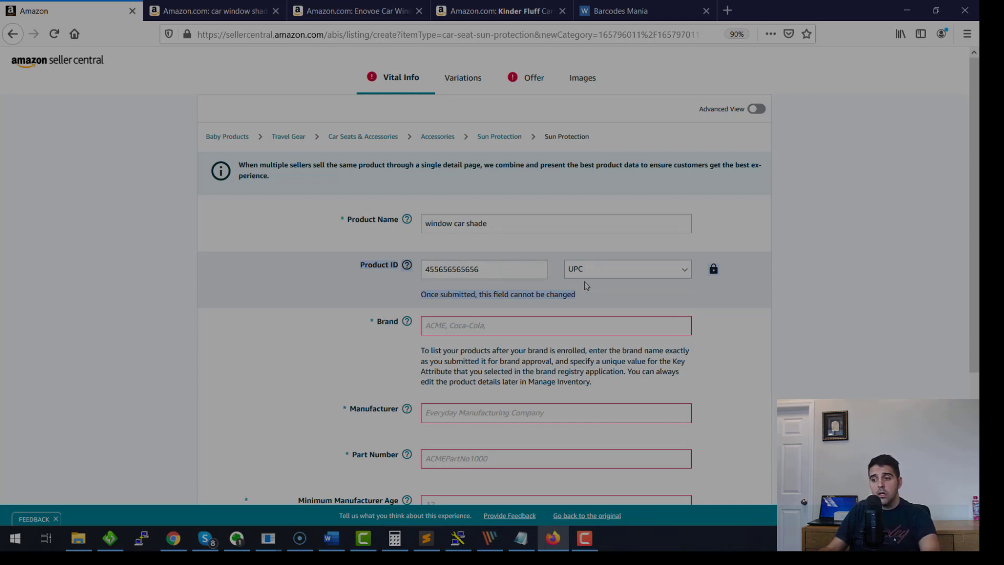
click(728, 11)
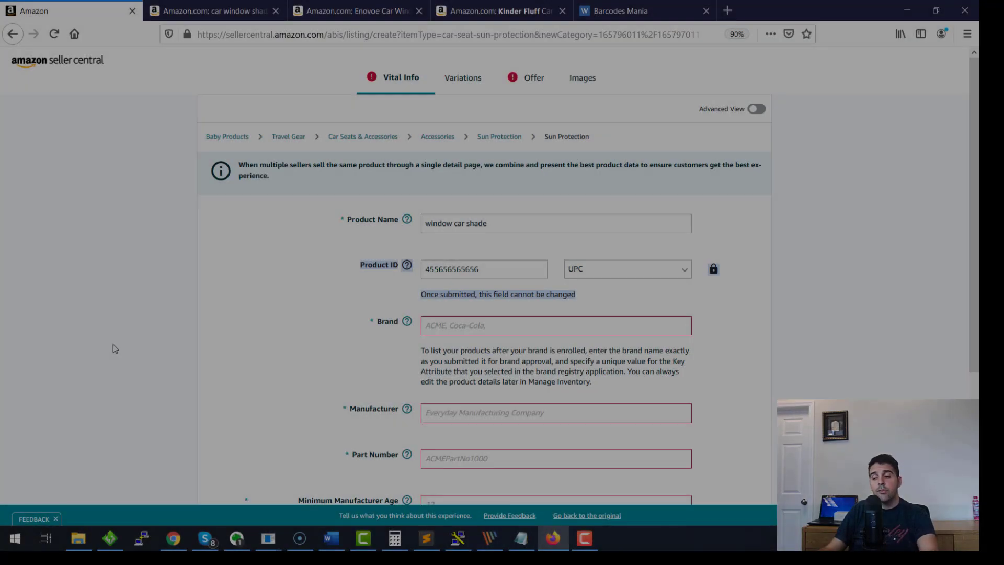
- Copy the sellercentral.amazon.com/gtinx/browser link from the Notepad notes and open it in a new browser tab
click(521, 538)
drag(309, 337, 1, 195)
click(1, 194)
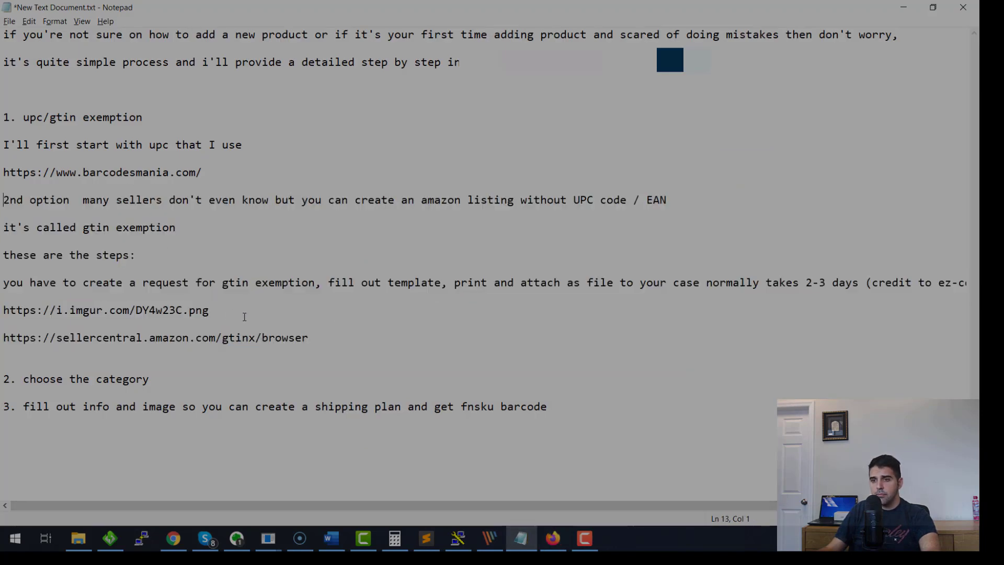
drag(212, 311, 2, 311)
drag(311, 338, 2, 340)
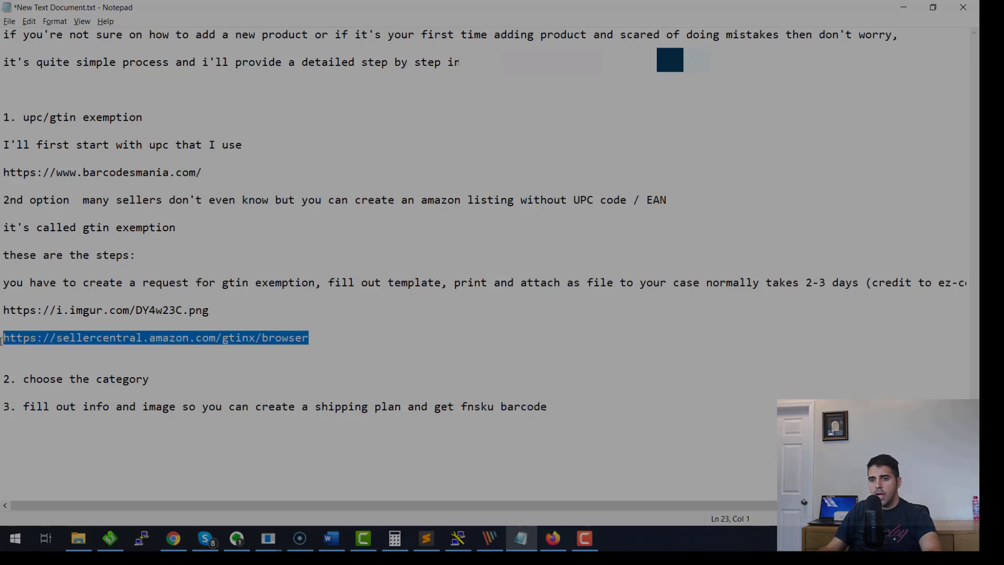
key(ctrl+c)
key(alt+Tab)
click(717, 9)
key(ctrl+v)
key(Return)
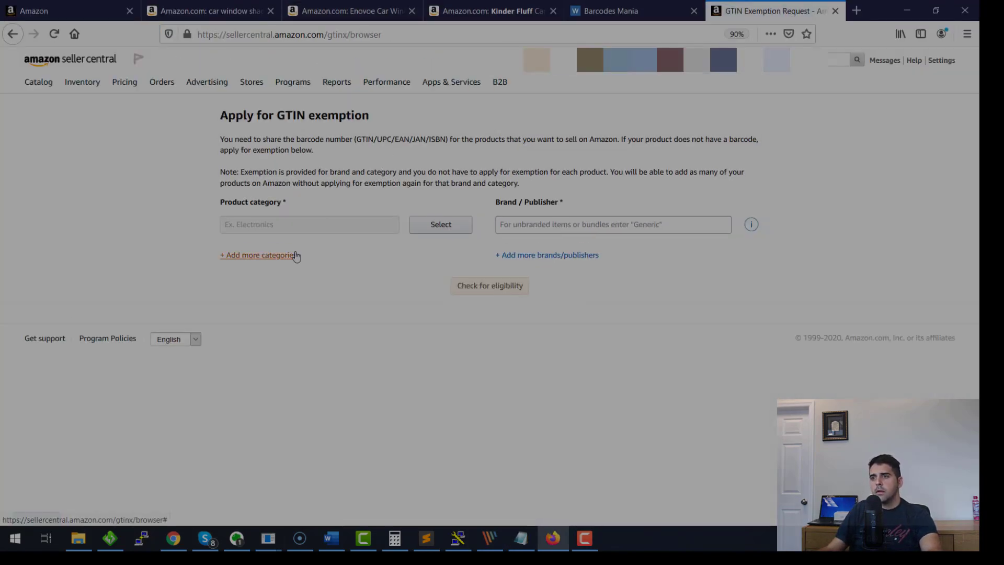
- Fill in the GTIN exemption request with "brand name" as the brand and Health & Personal Care as the product category
click(557, 230)
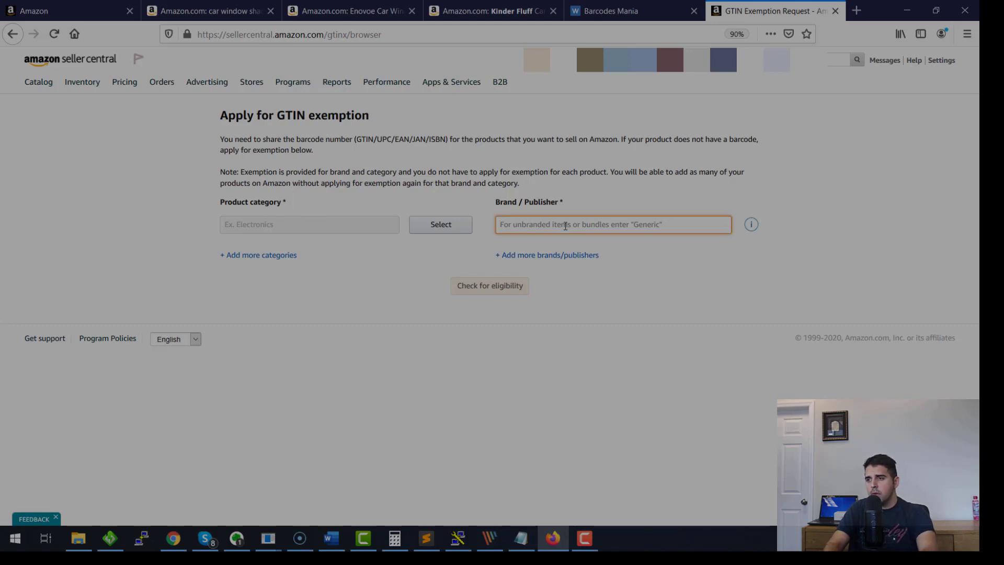
text(brand name)
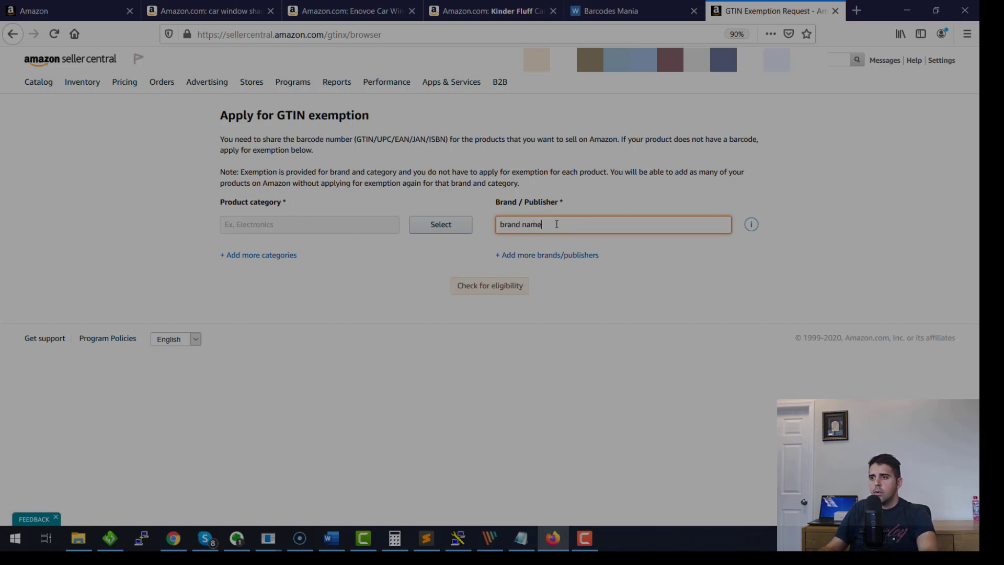
click(448, 224)
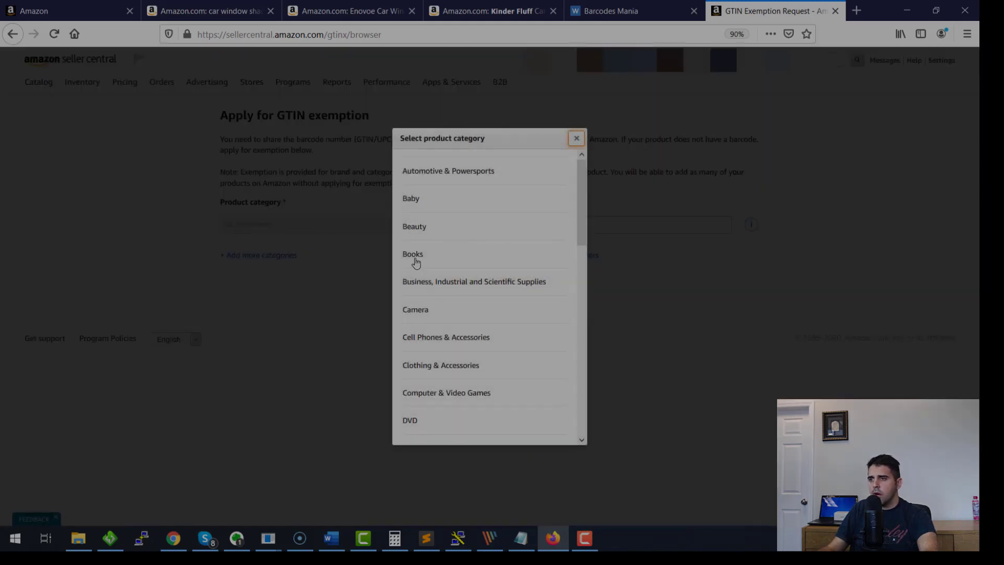
scroll(418, 355, down, 5)
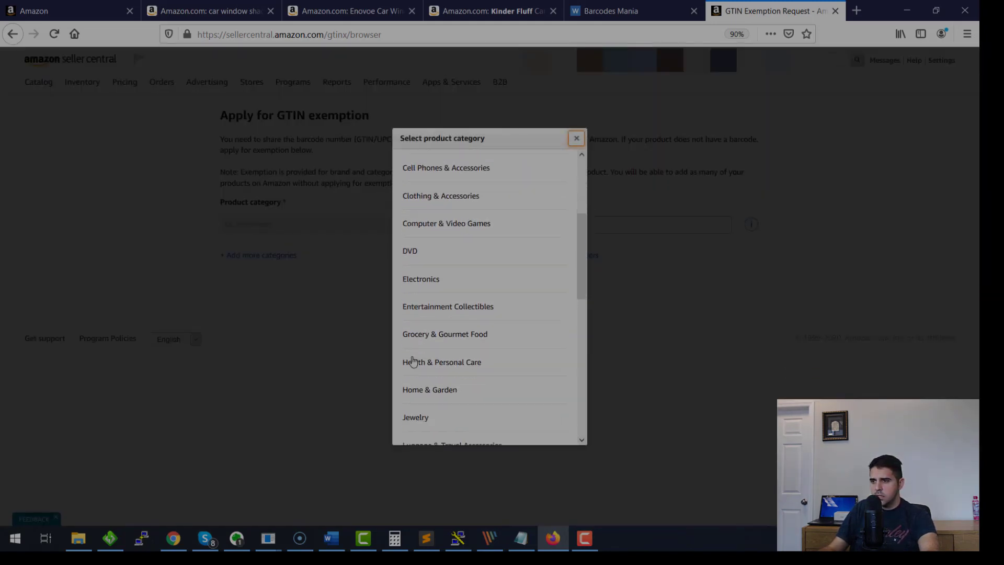
scroll(413, 361, down, 2)
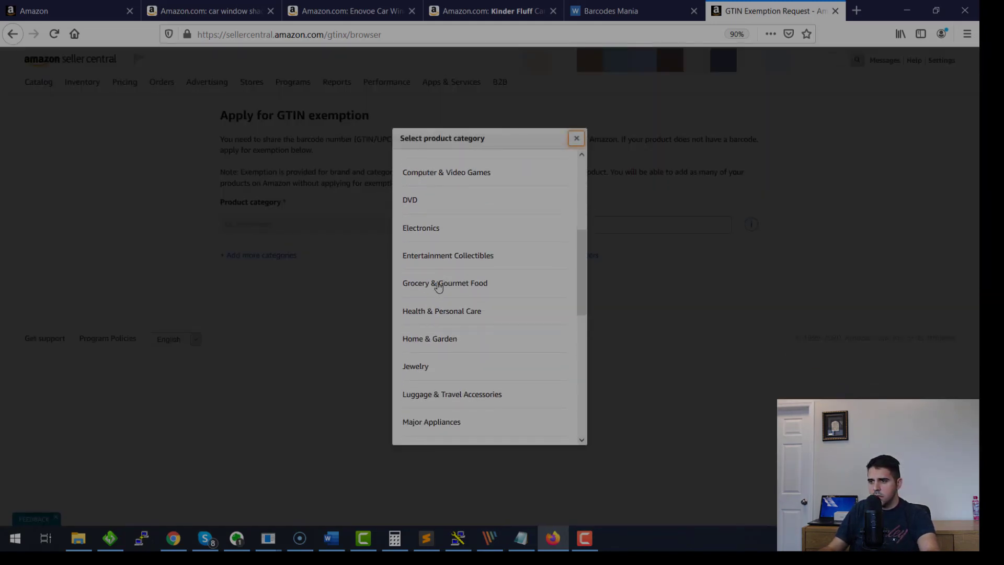
click(431, 313)
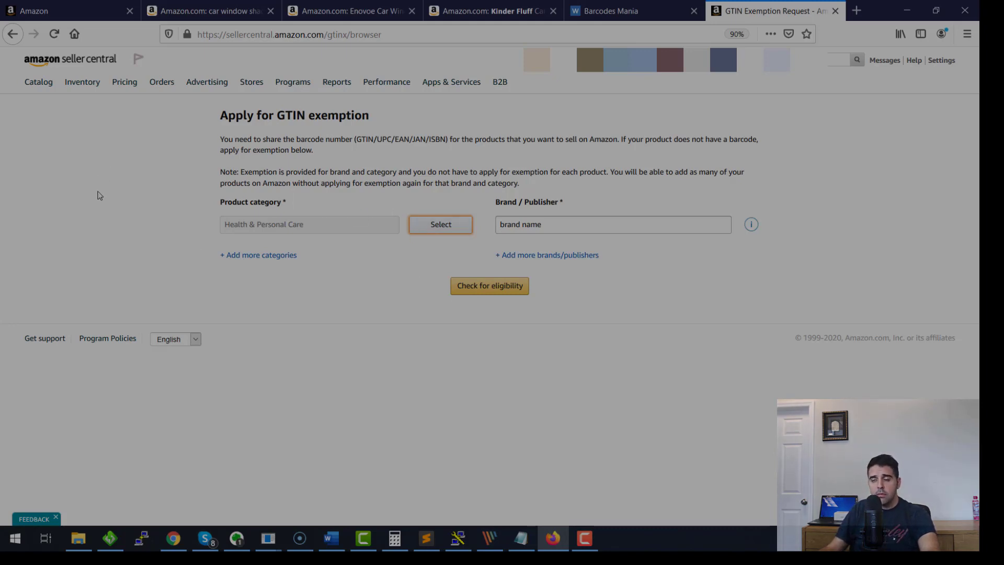
- Copy the i.imgur.com/DY4w23C.png link from the Notepad notes and open the exemption letter template in a new browser tab
key(alt+Tab)
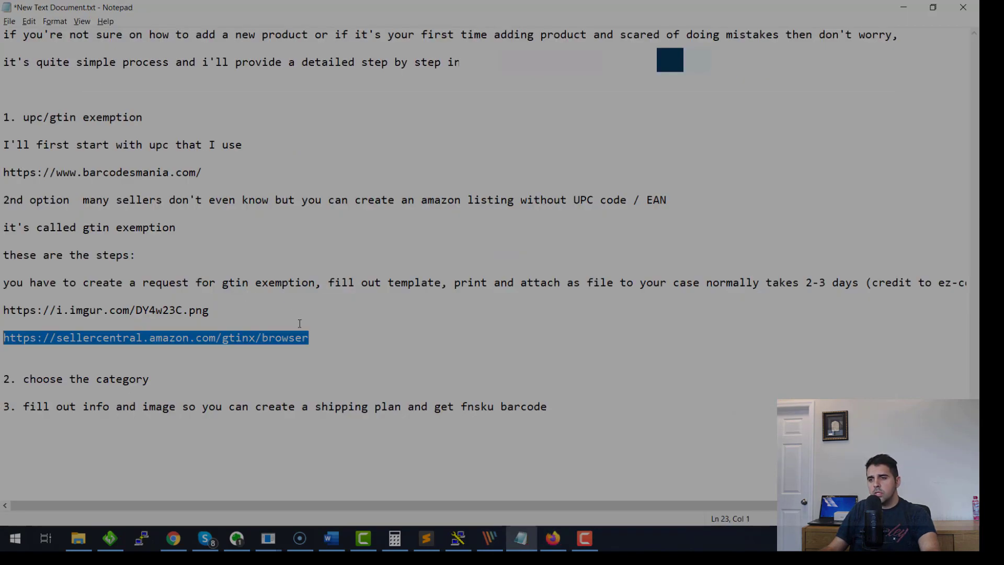
drag(210, 310, 3, 310)
key(ctrl+c)
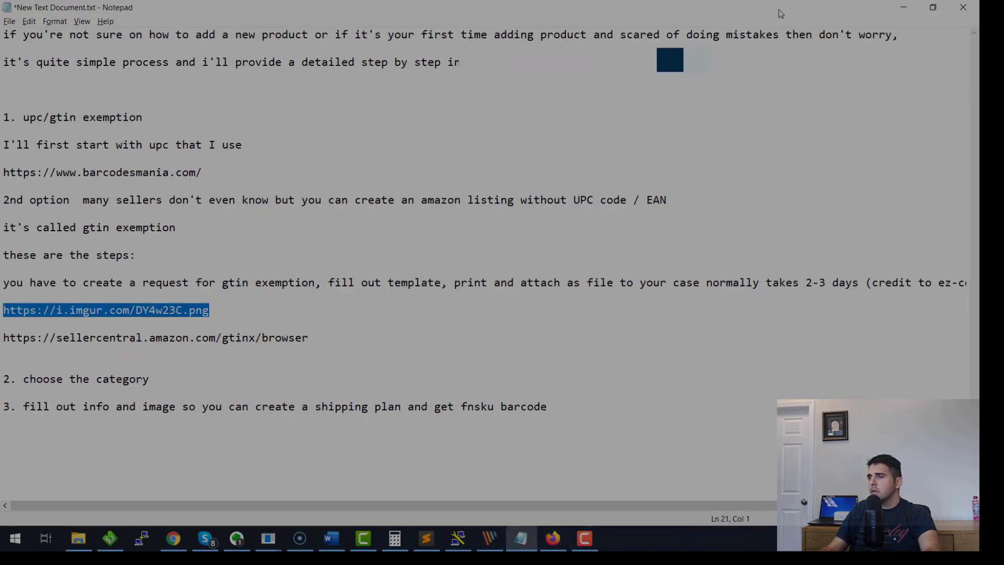
key(alt+Tab)
click(856, 10)
key(ctrl+v)
key(Return)
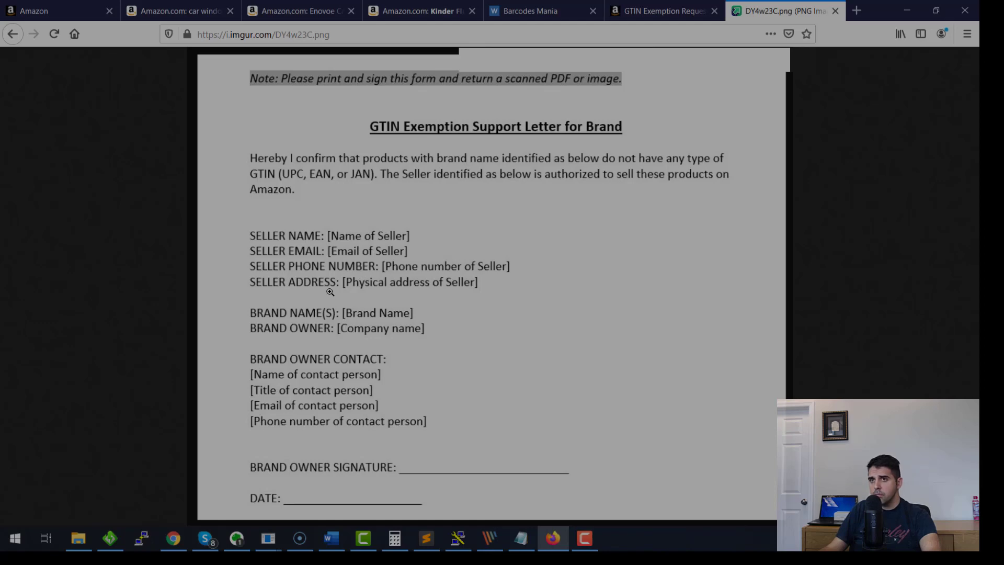
- Return to the window car shade listing form and enter "brand" as both the brand and the manufacturer
key(ctrl+Tab)
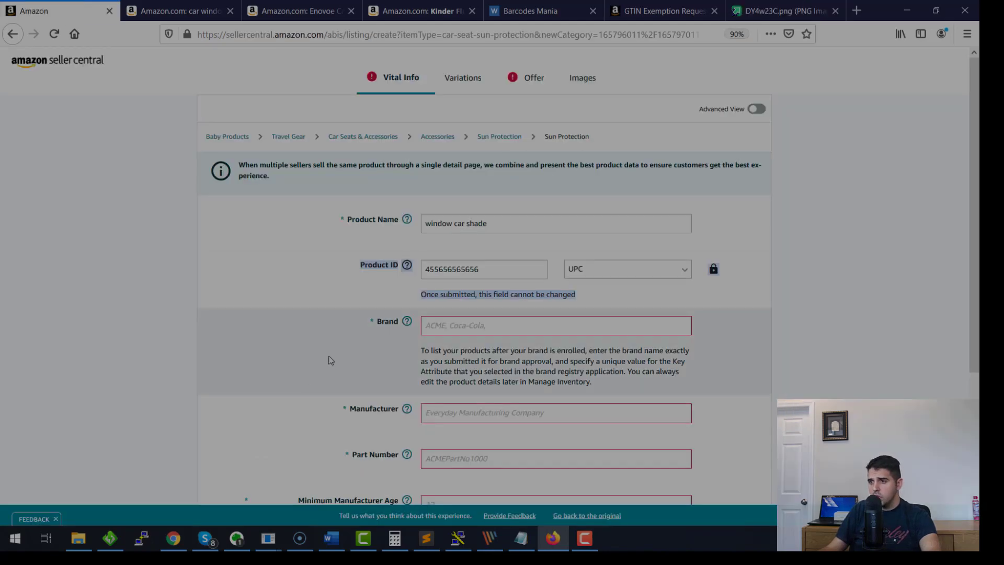
scroll(334, 331, down, 2)
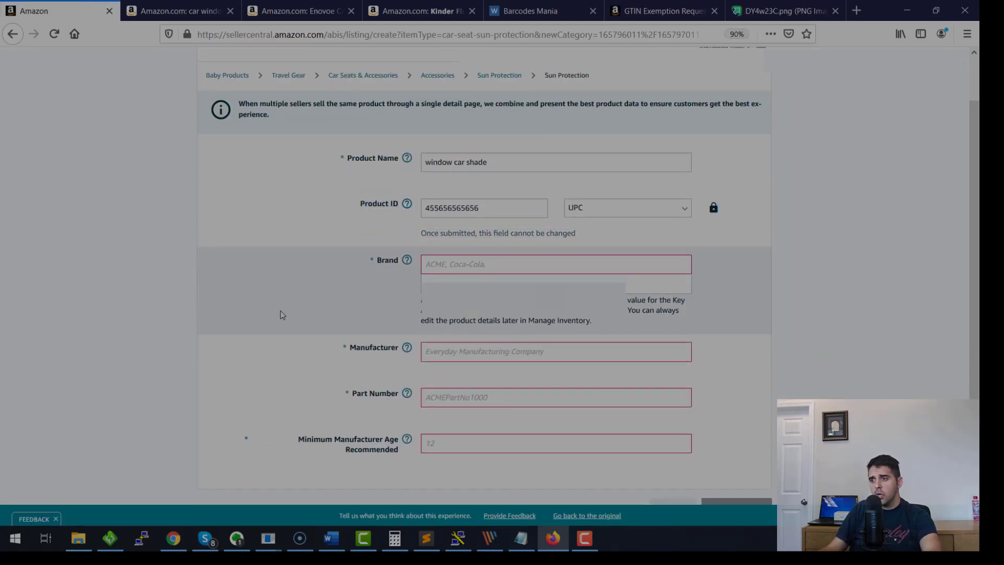
text(bran)
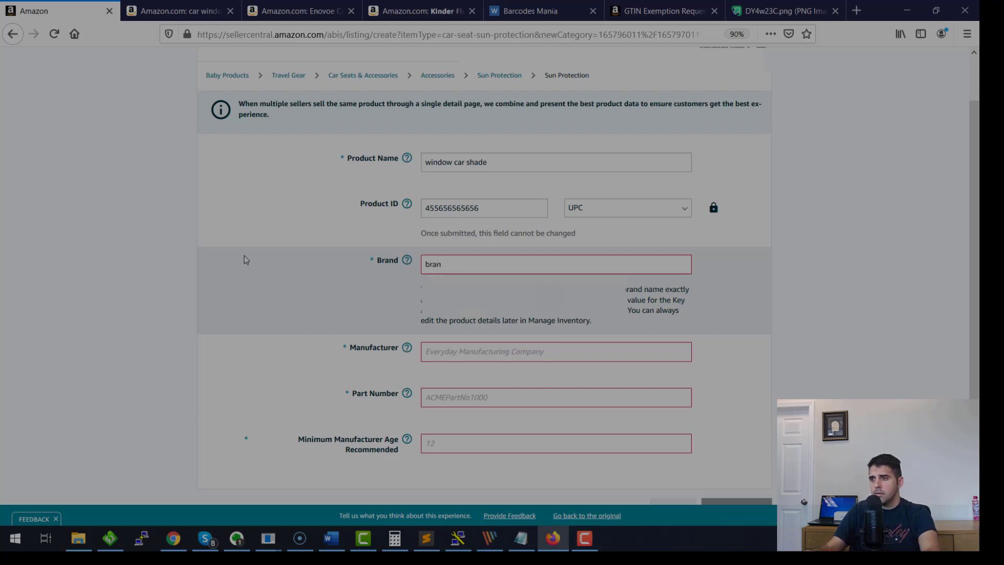
text(d)
key(Tab)
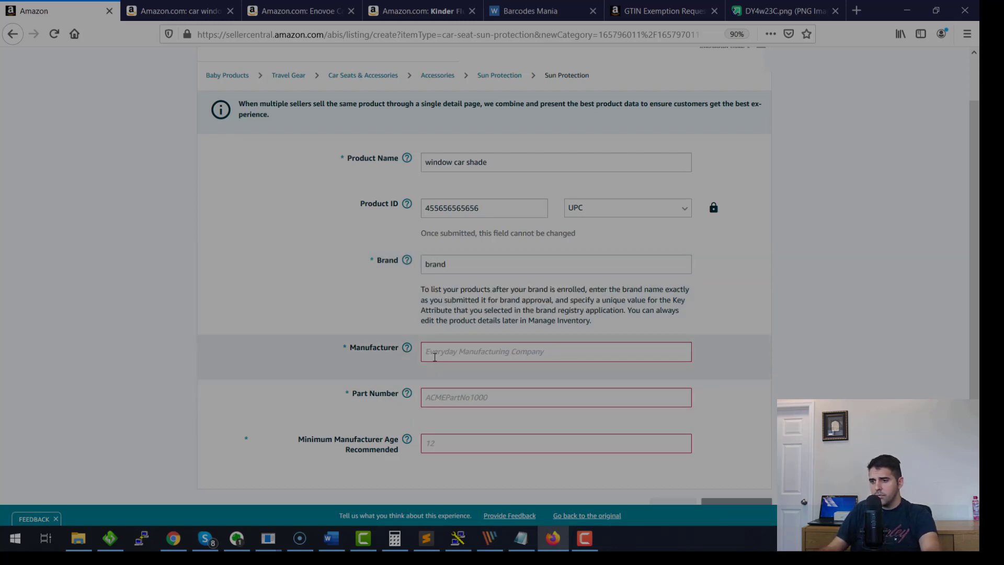
text(brand)
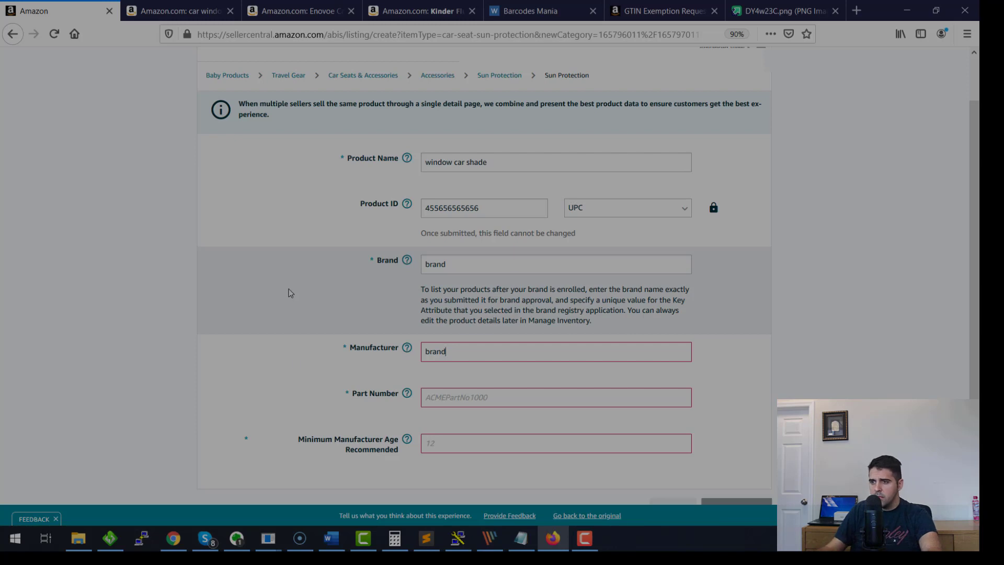
key(Tab)
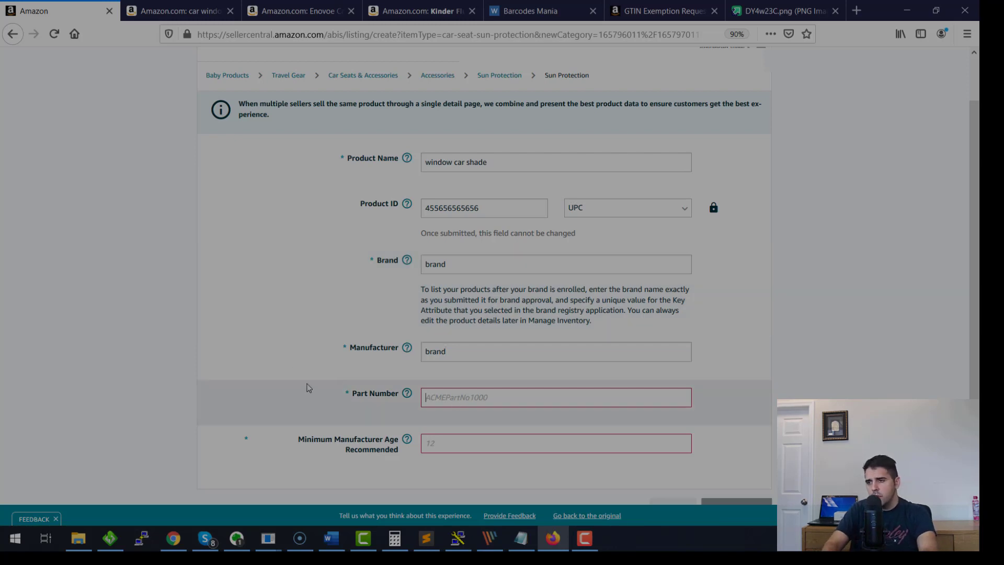
- Enter BrandWinCarShade as the listing's part number
text(Brand)
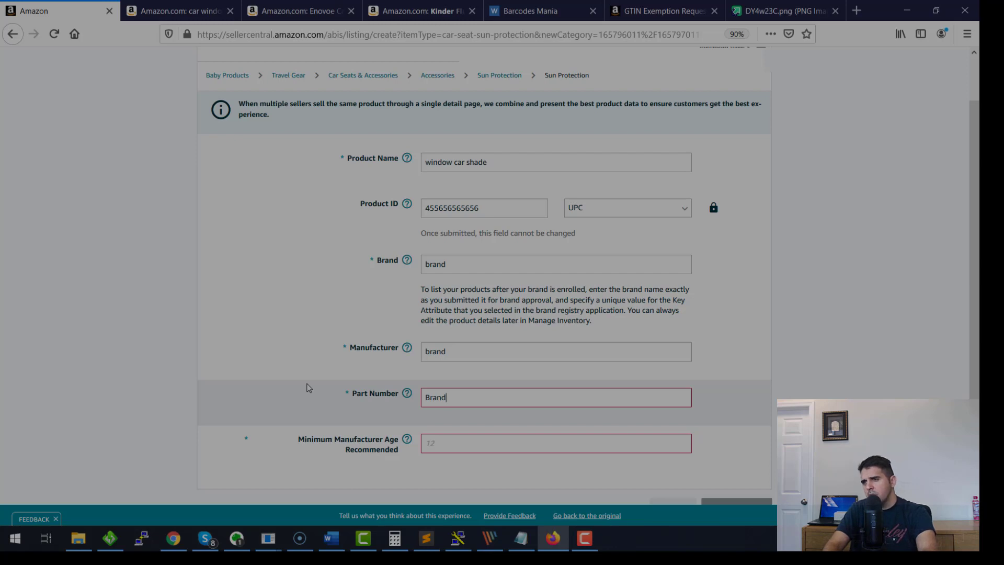
text(C)
key(BackSpace)
text(Win)
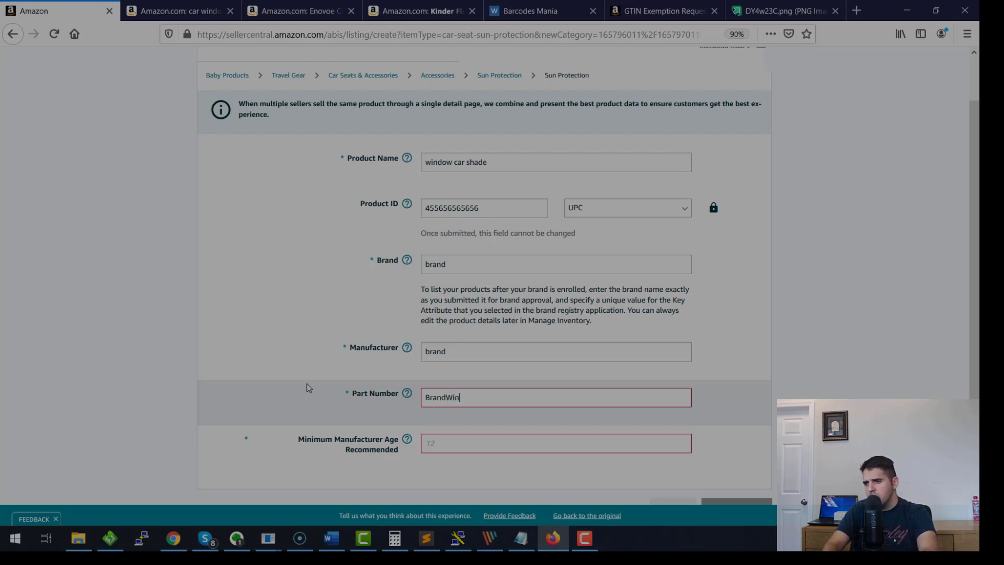
text(CarSha)
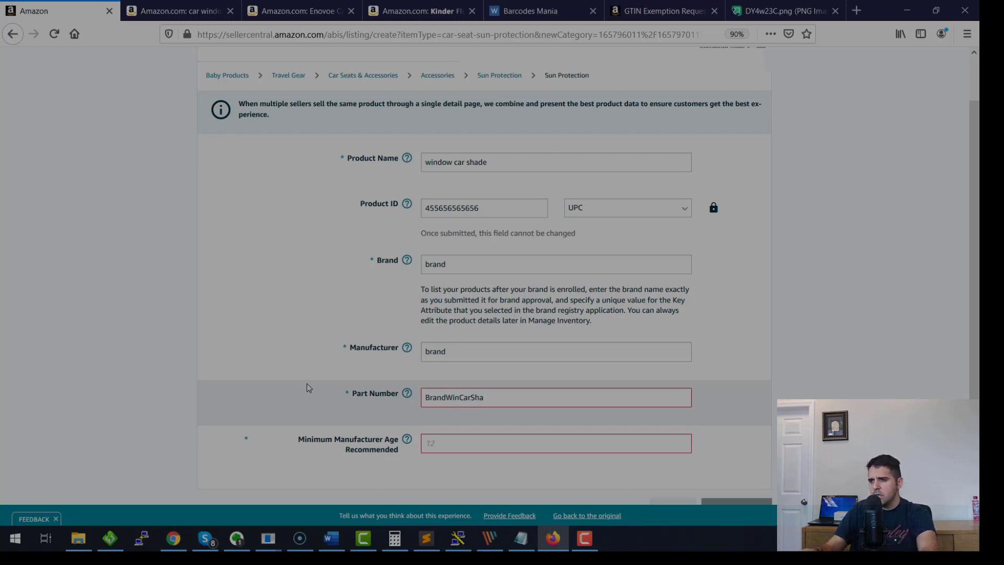
text(de)
click(307, 387)
- Compare the listing form's basic and advanced layouts and leave Advanced View turned on
scroll(307, 365, down, 3)
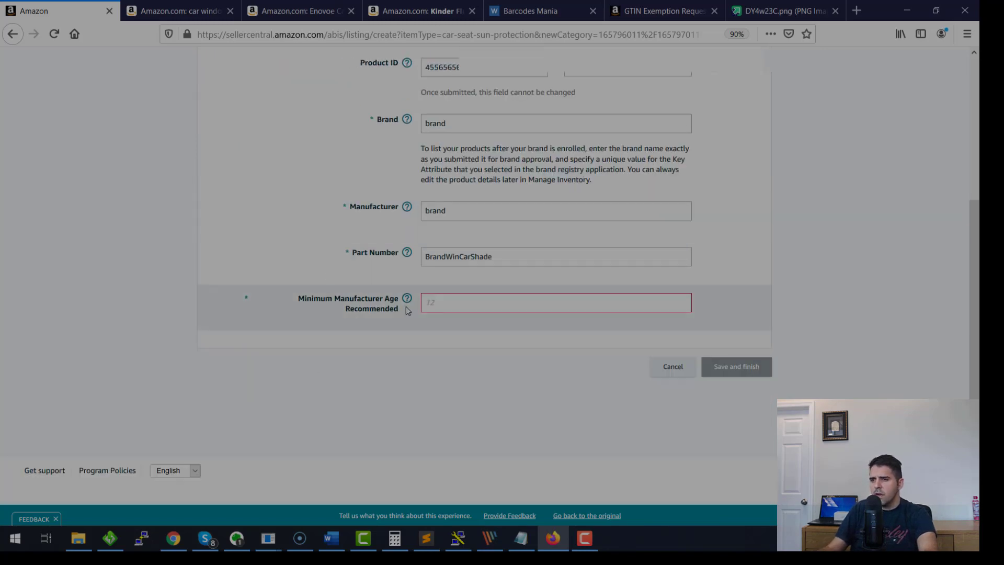
scroll(277, 272, up, 4)
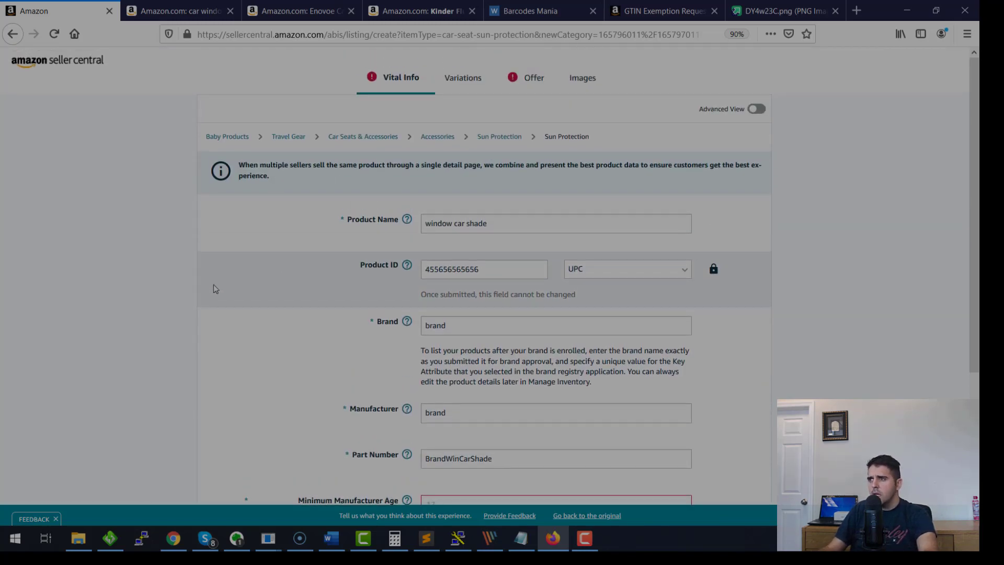
click(756, 109)
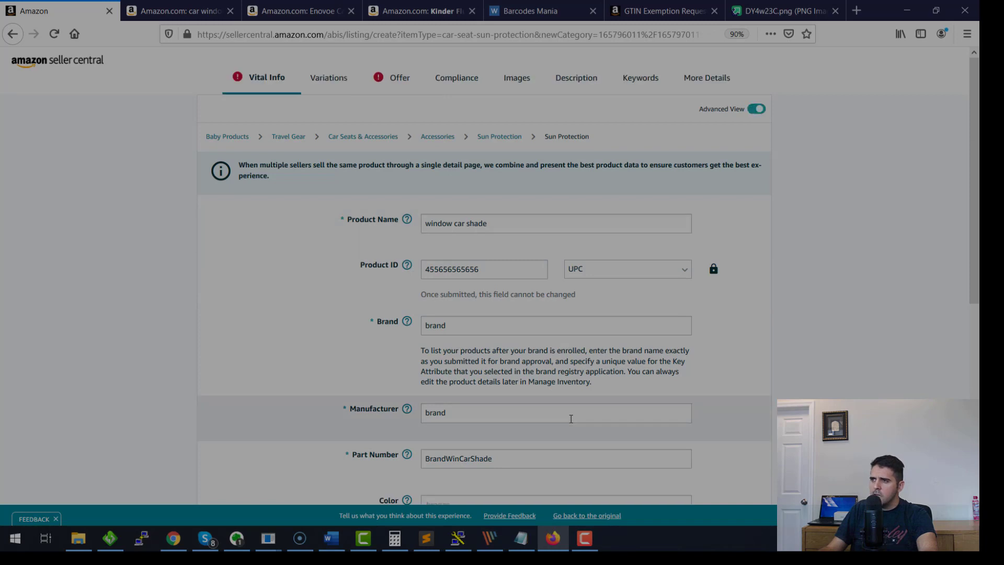
click(755, 110)
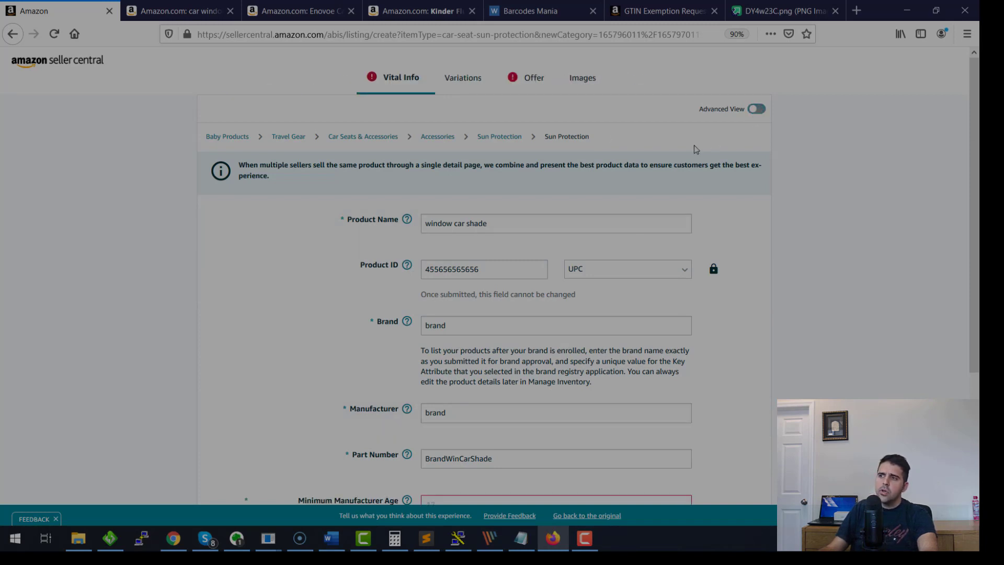
click(756, 109)
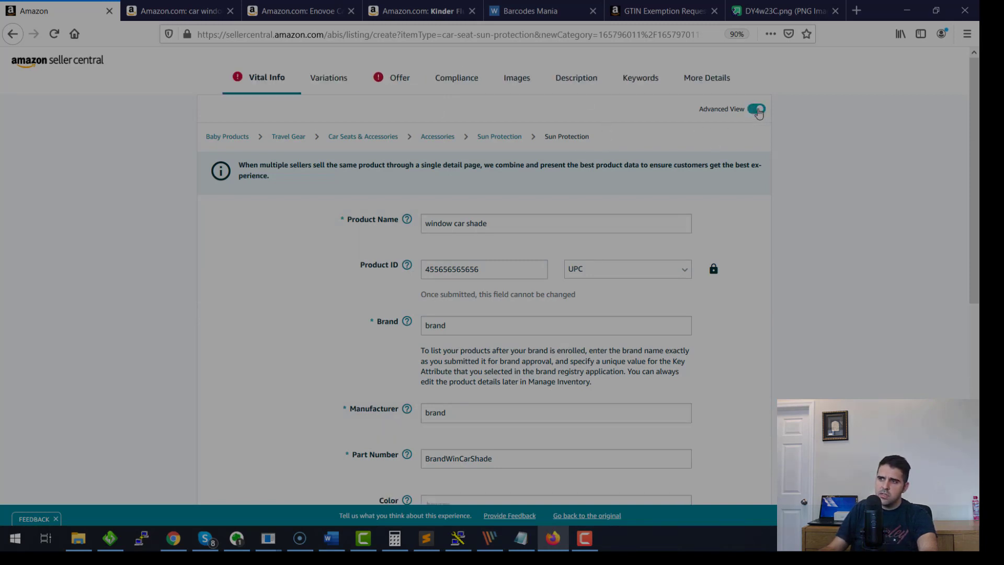
click(756, 109)
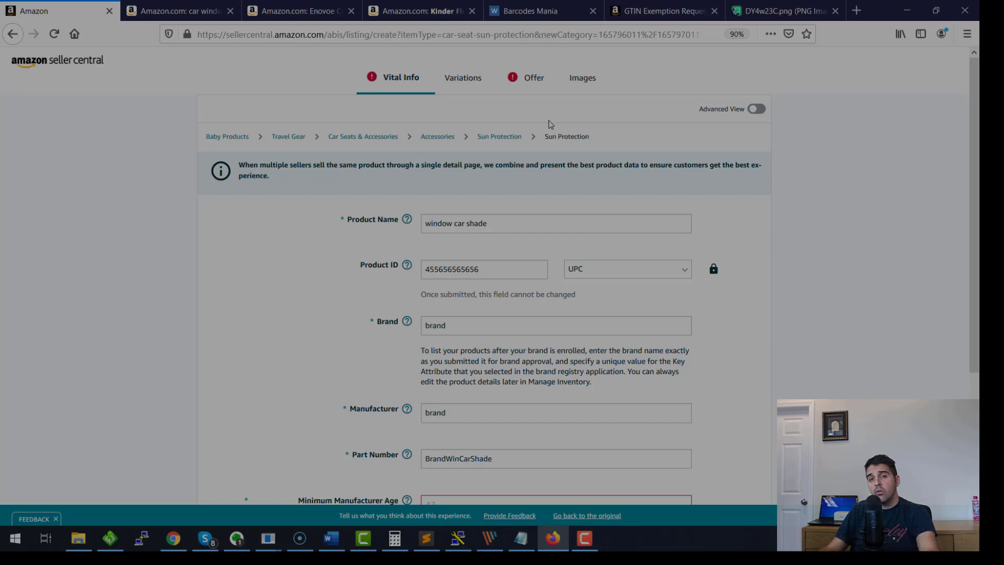
click(755, 109)
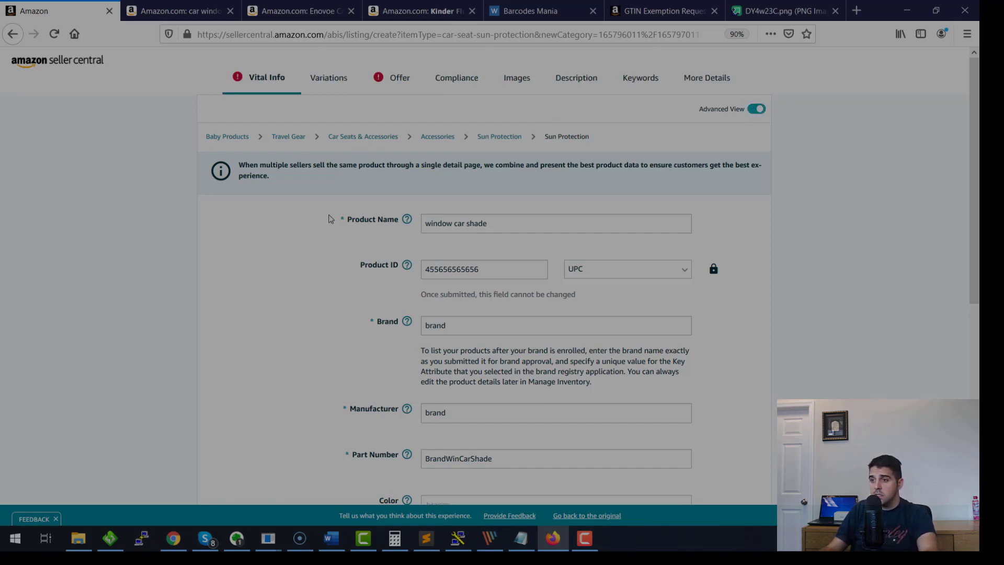
- Set the listing's minimum manufacturer age recommended to 12
scroll(308, 277, down, 2)
scroll(252, 318, down, 4)
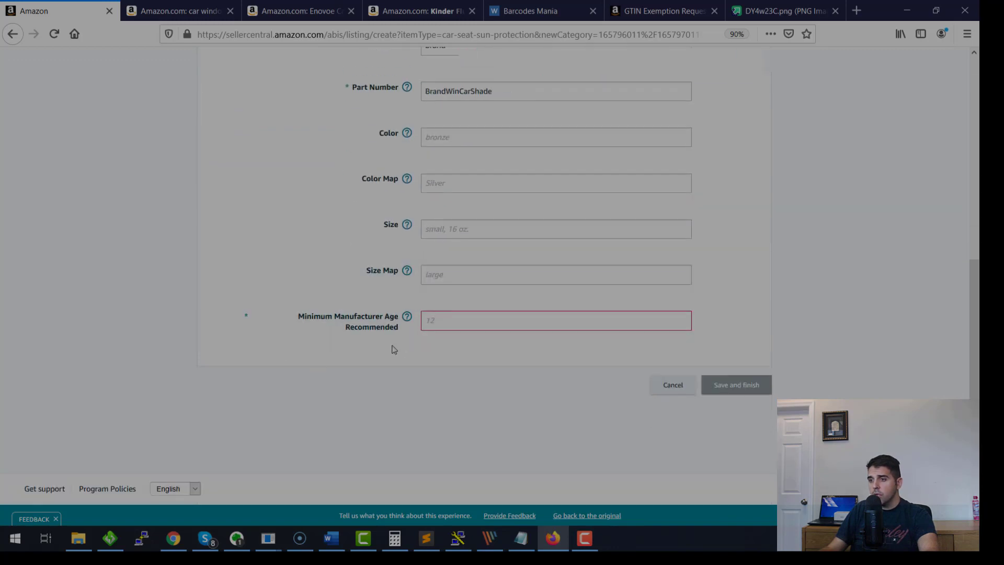
click(431, 278)
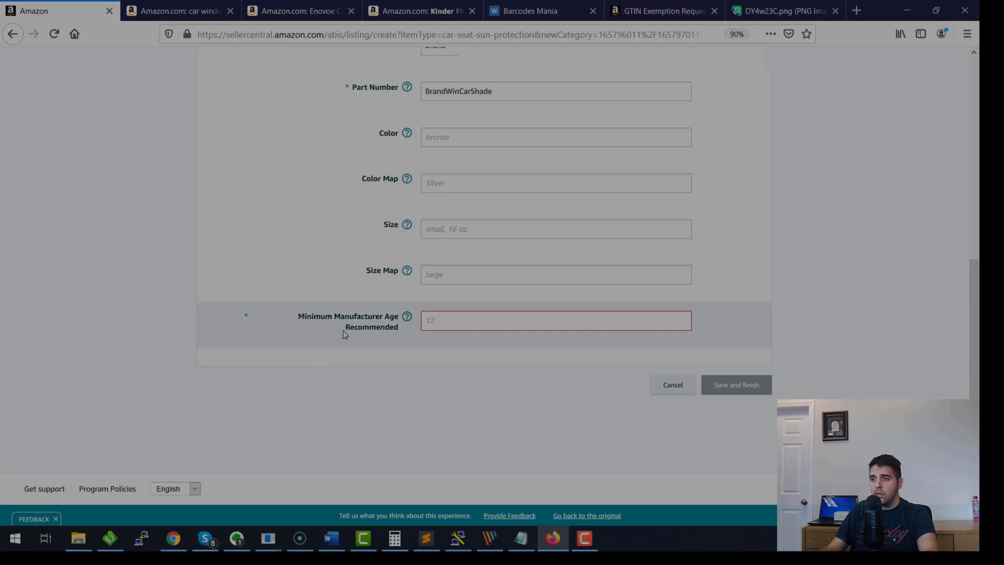
click(452, 321)
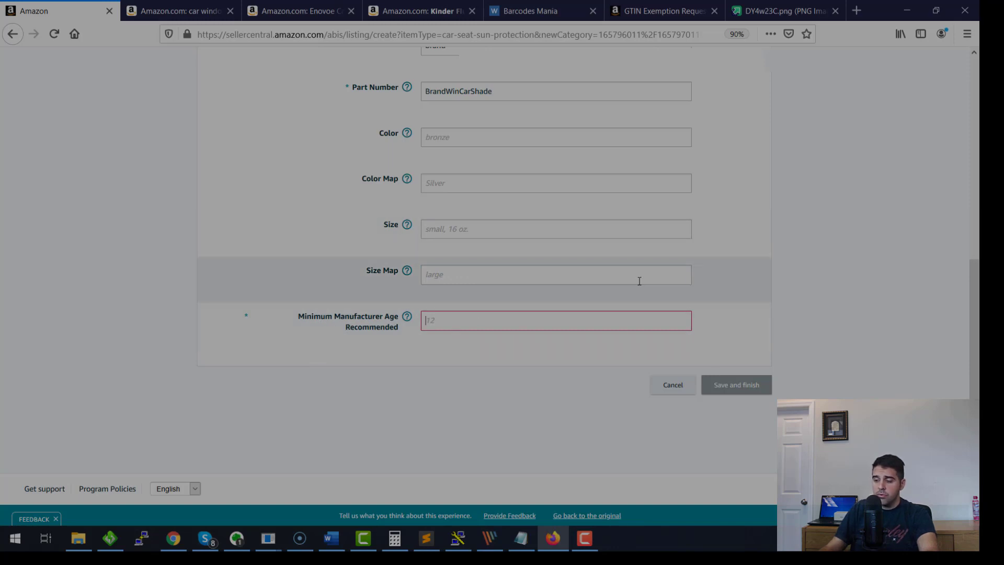
text(12)
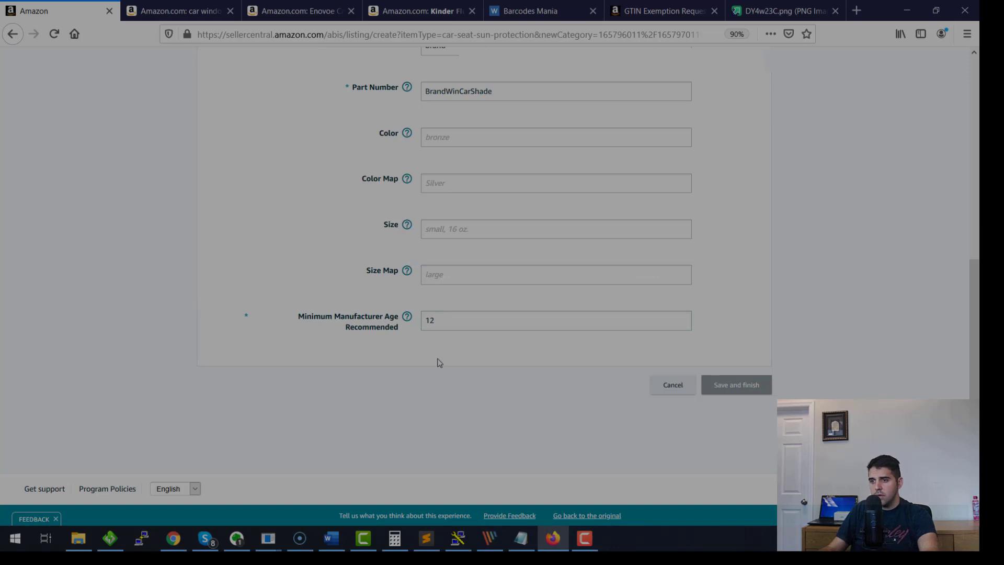
scroll(398, 352, up, 1)
scroll(397, 352, up, 10)
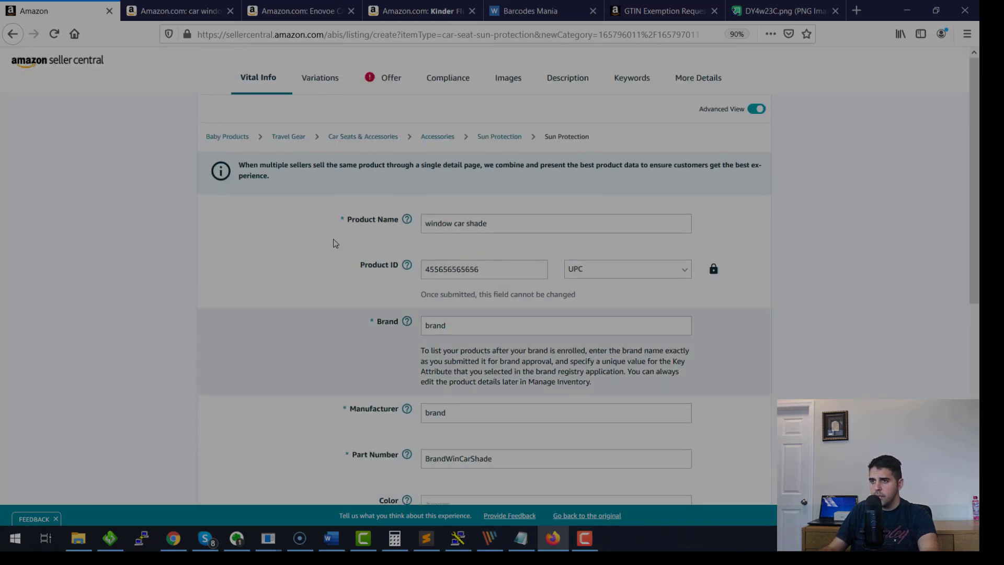
- Open the listing's offer details and set your price to $15.90
click(391, 77)
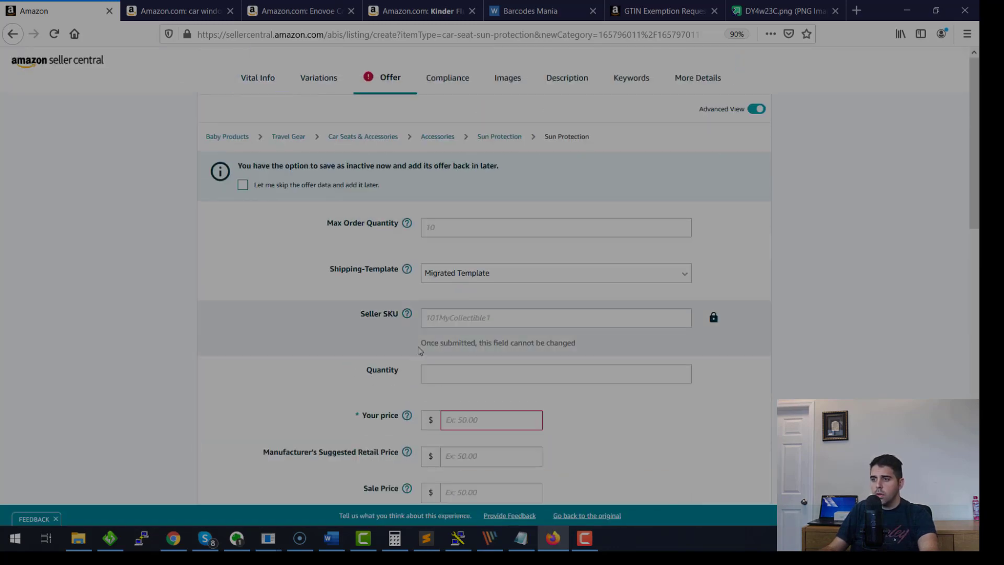
click(485, 419)
text(12)
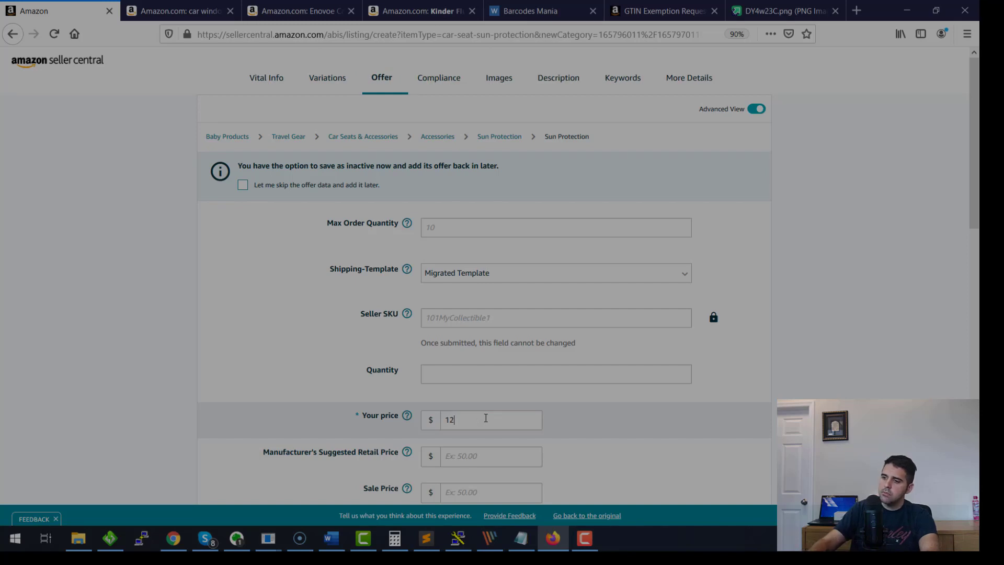
text(.99)
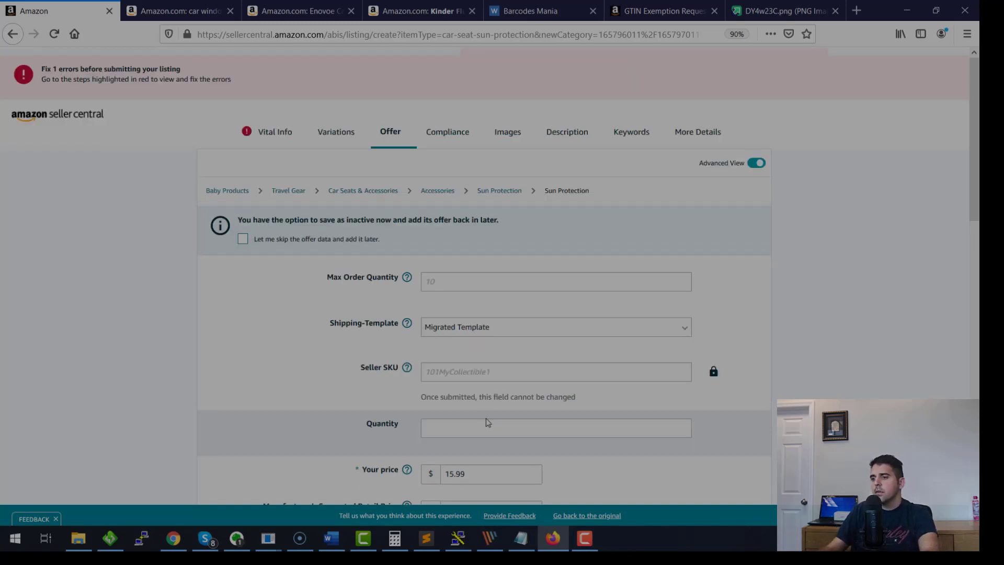
scroll(484, 417, down, 2)
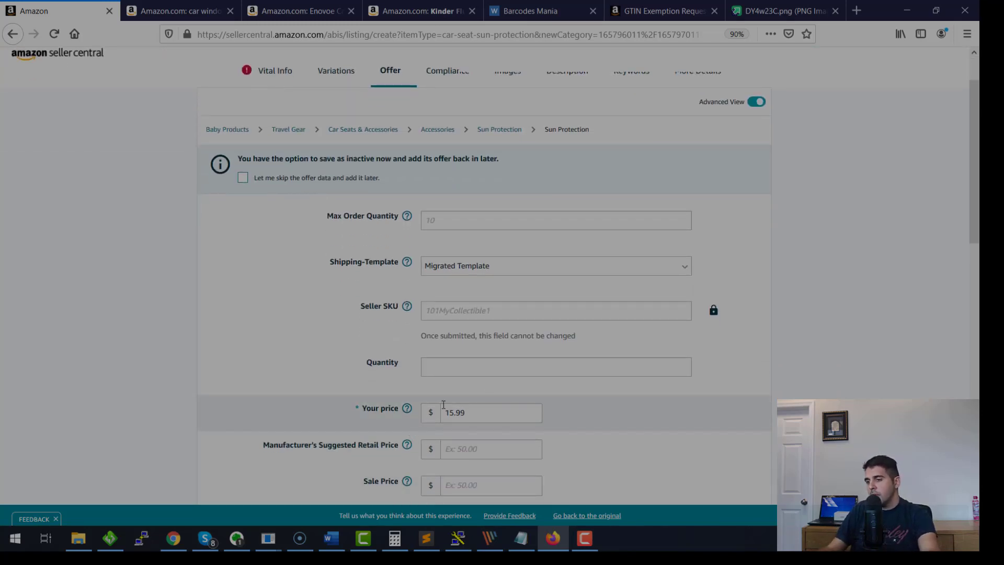
double_click(448, 414)
text(90)
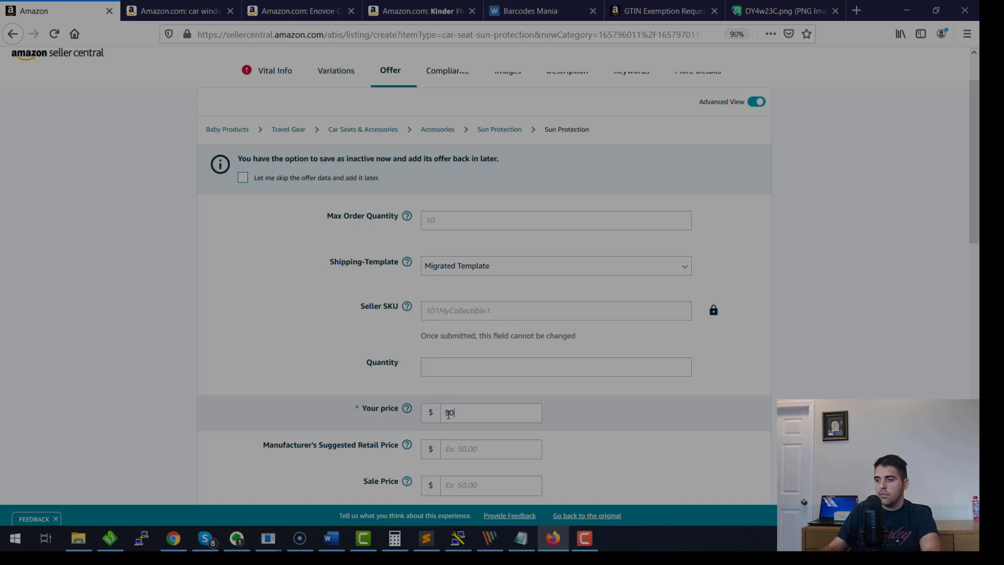
double_click(448, 414)
text(15.90)
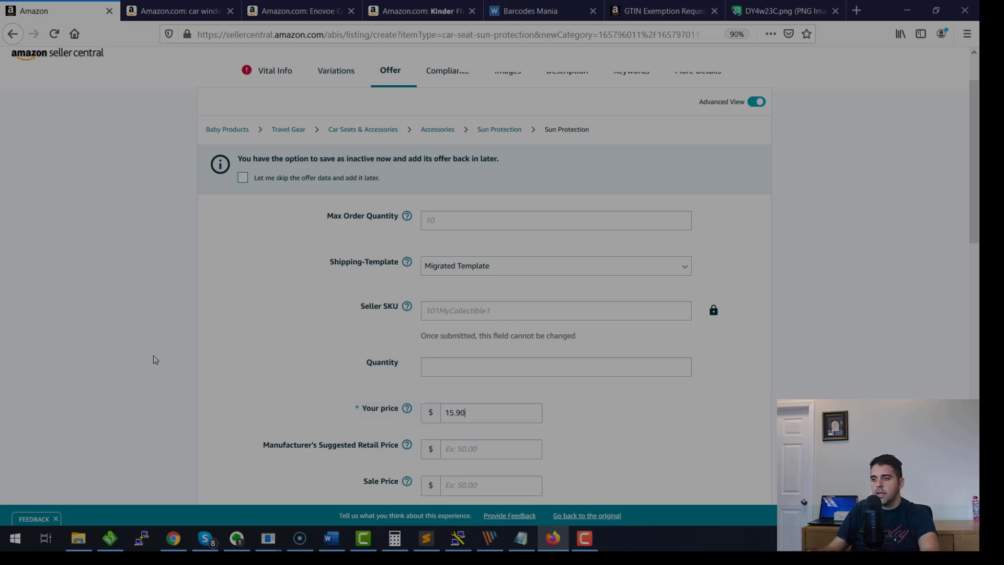
scroll(157, 366, down, 1)
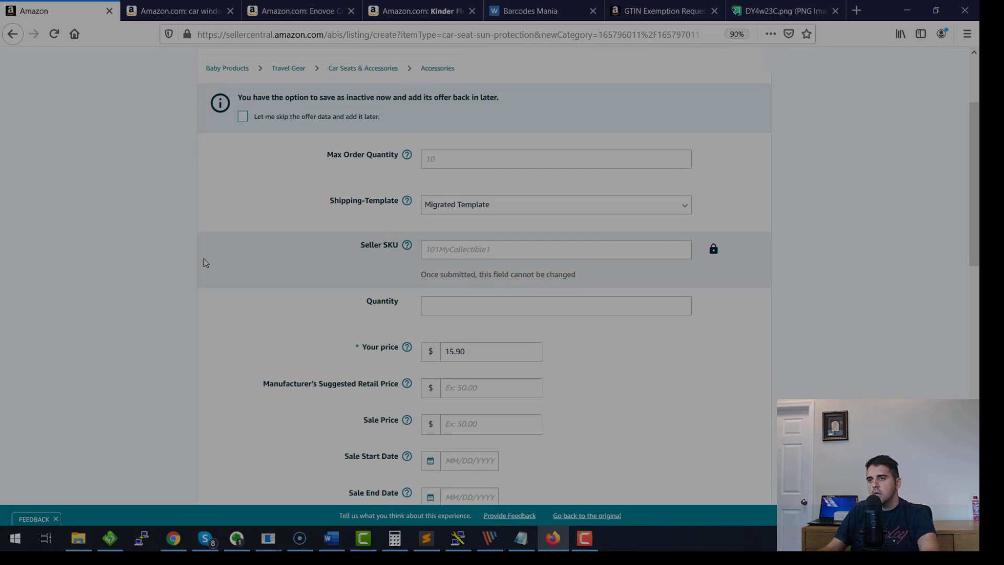
- Set the offer's max order quantity to 4
scroll(205, 267, up, 2)
click(450, 279)
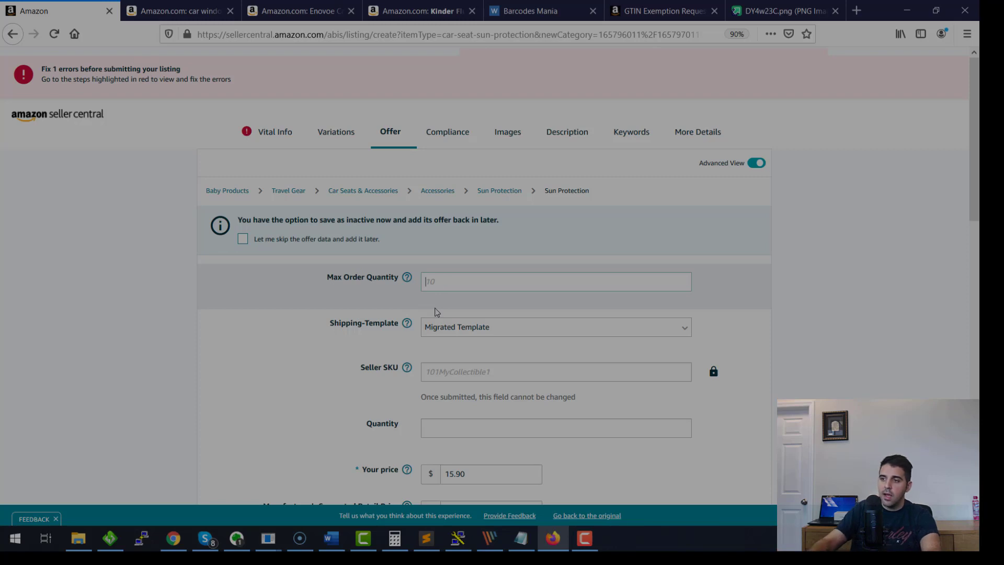
text(4)
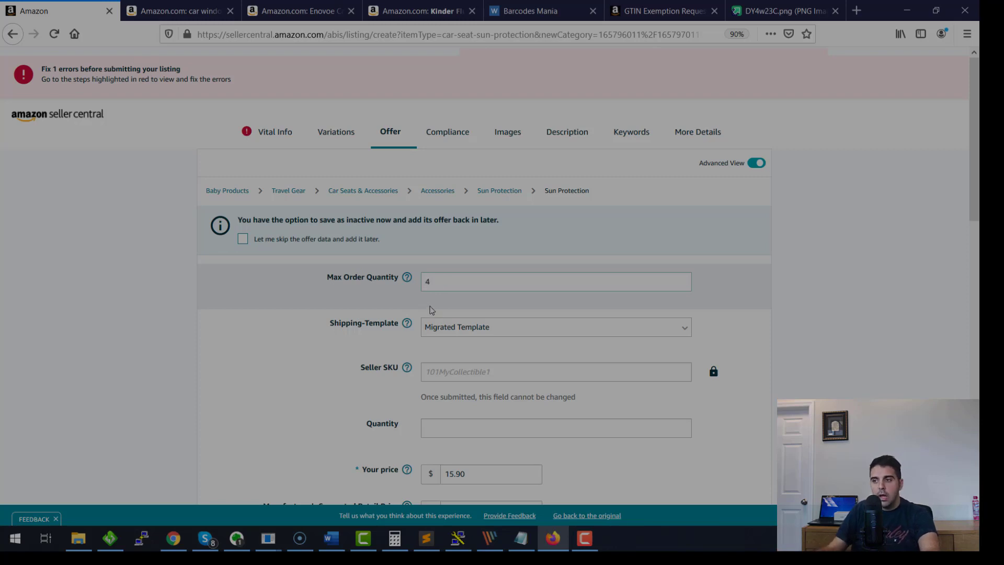
double_click(436, 279)
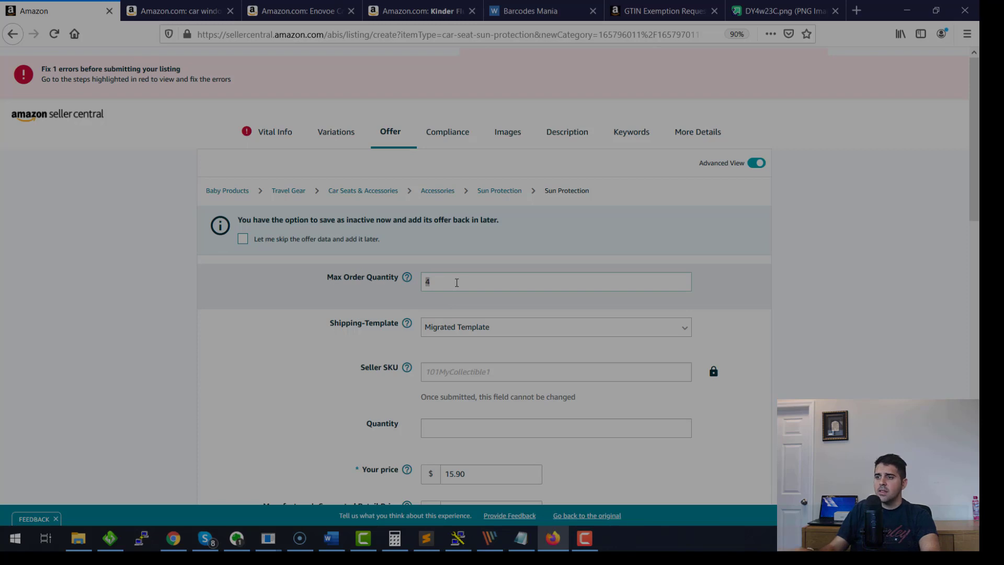
key(BackSpace)
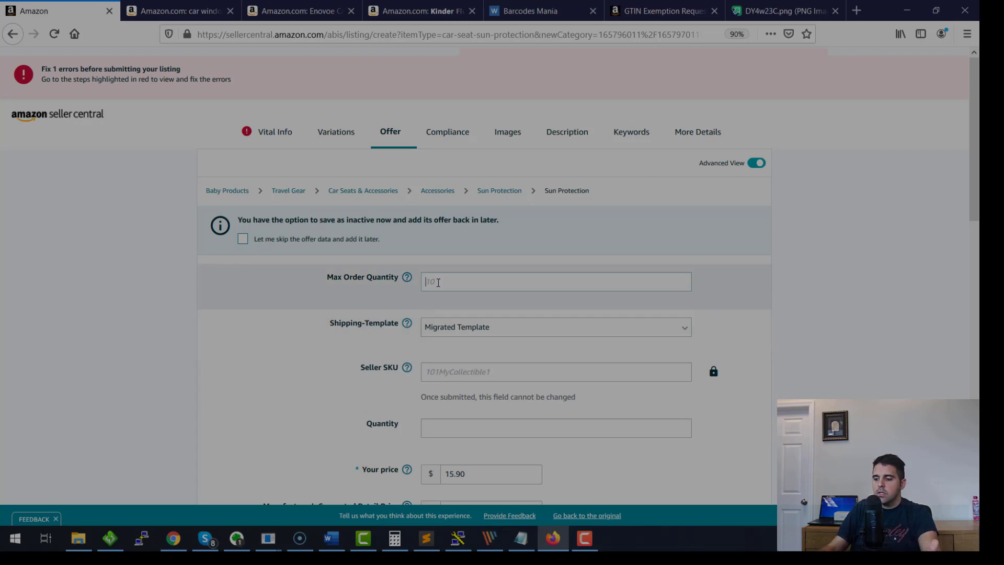
text(4)
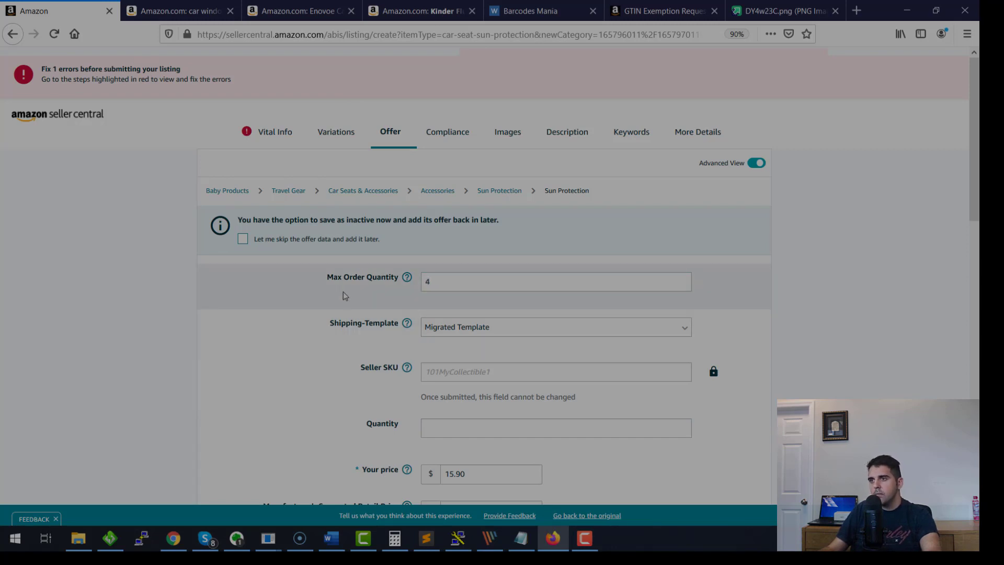
- Enter "great window car shade perfect for protecting your car" as the listing's description
click(497, 133)
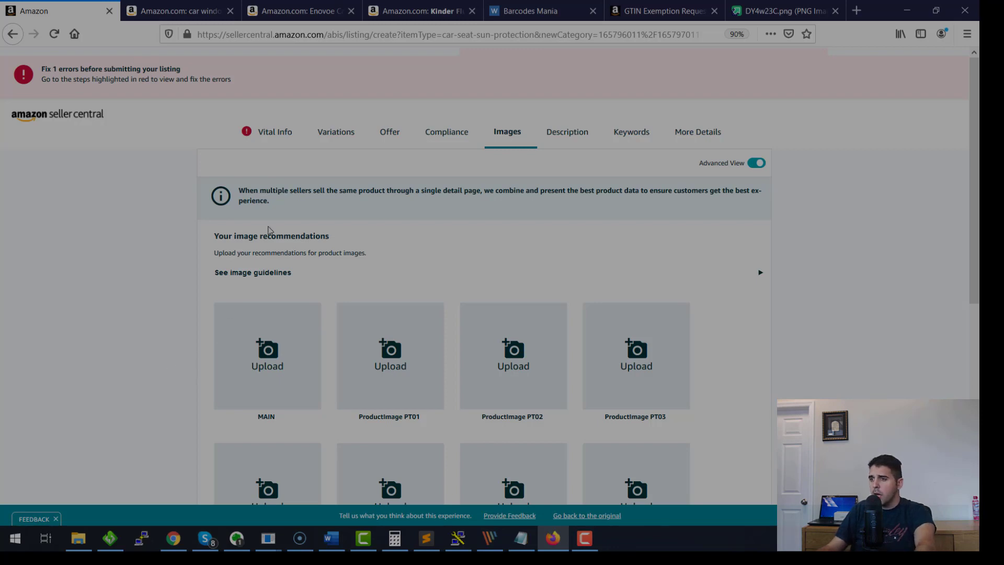
click(568, 137)
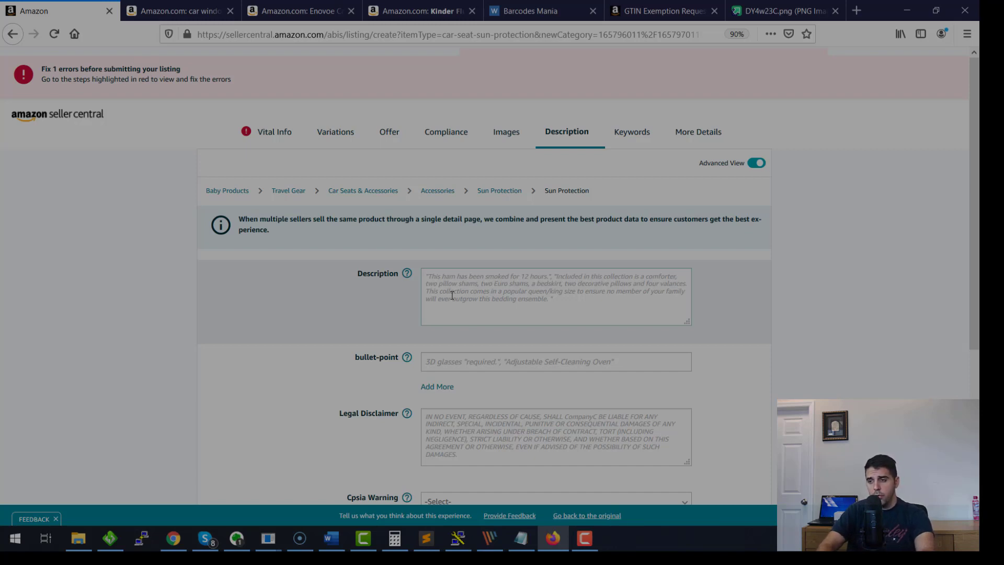
text(amazing)
key(ctrl+a)
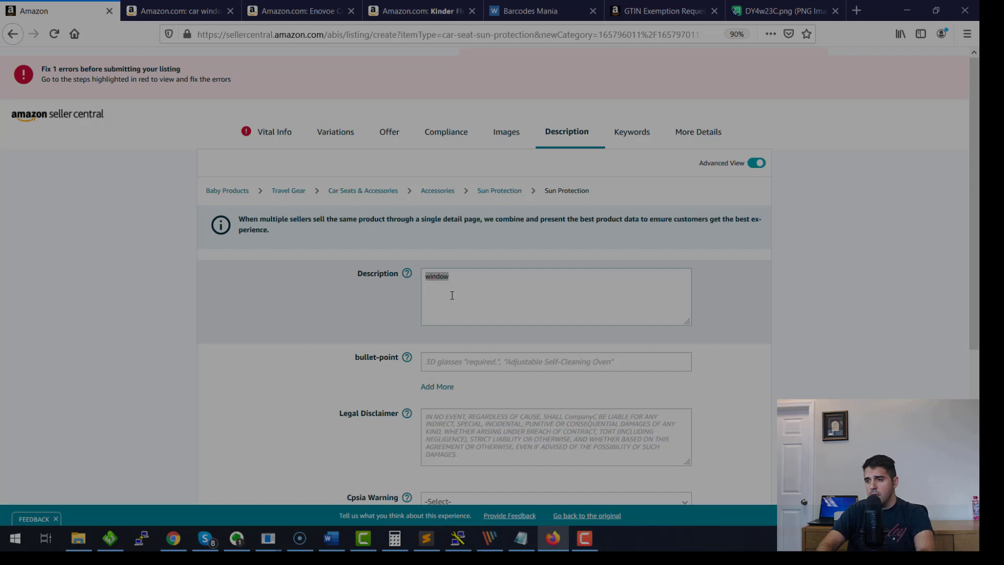
text(great window ca)
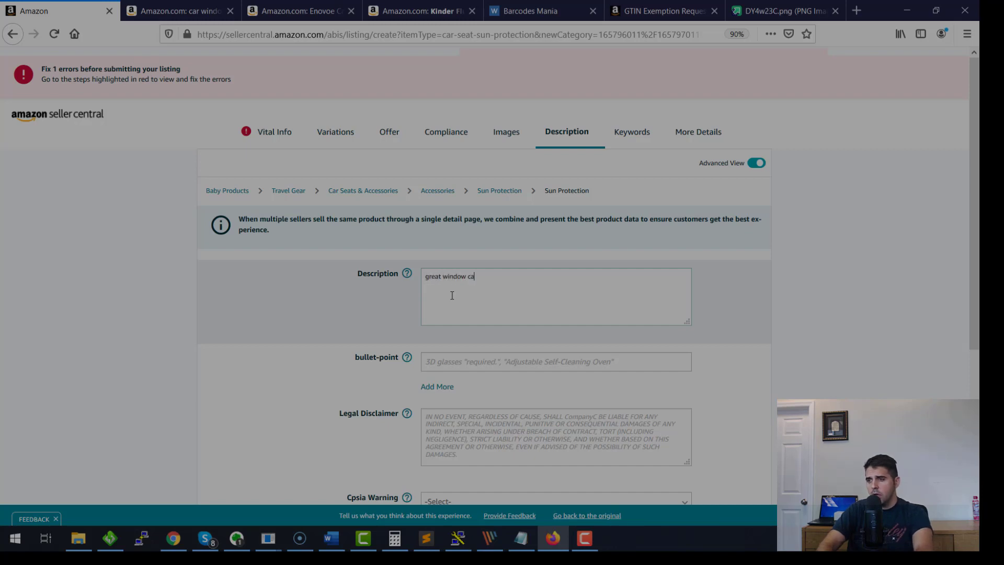
text(r shade perfe)
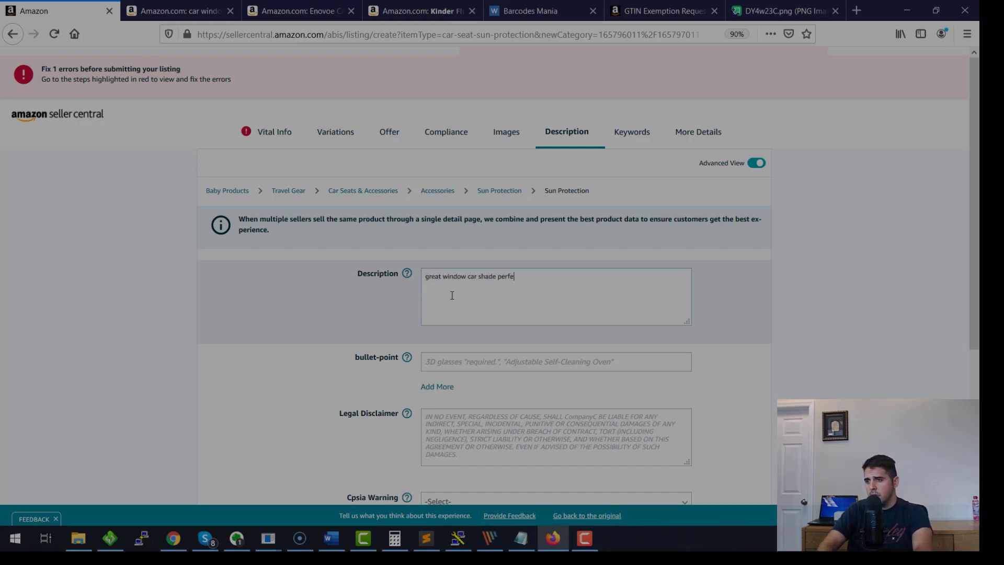
text(ct for )
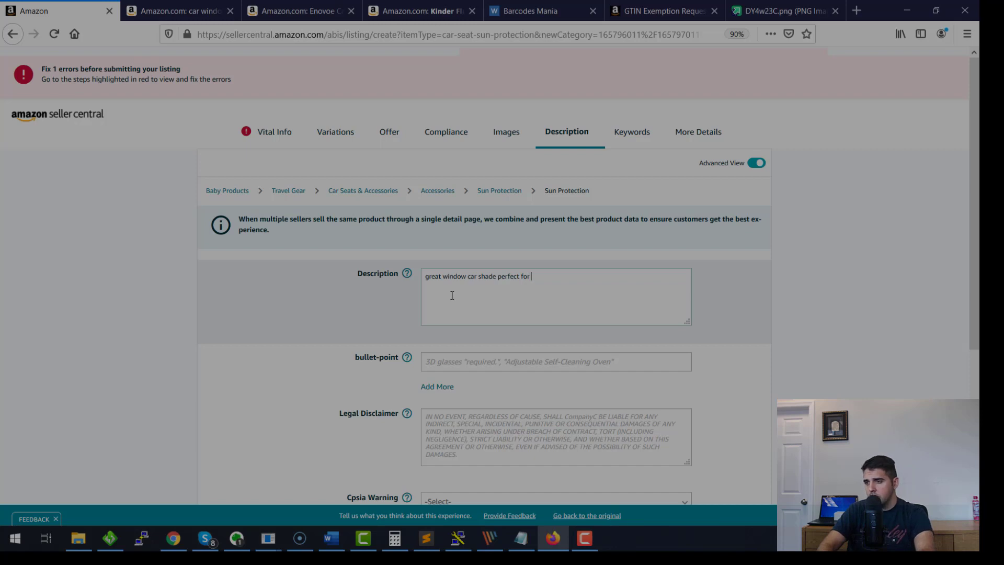
text(protecying yo)
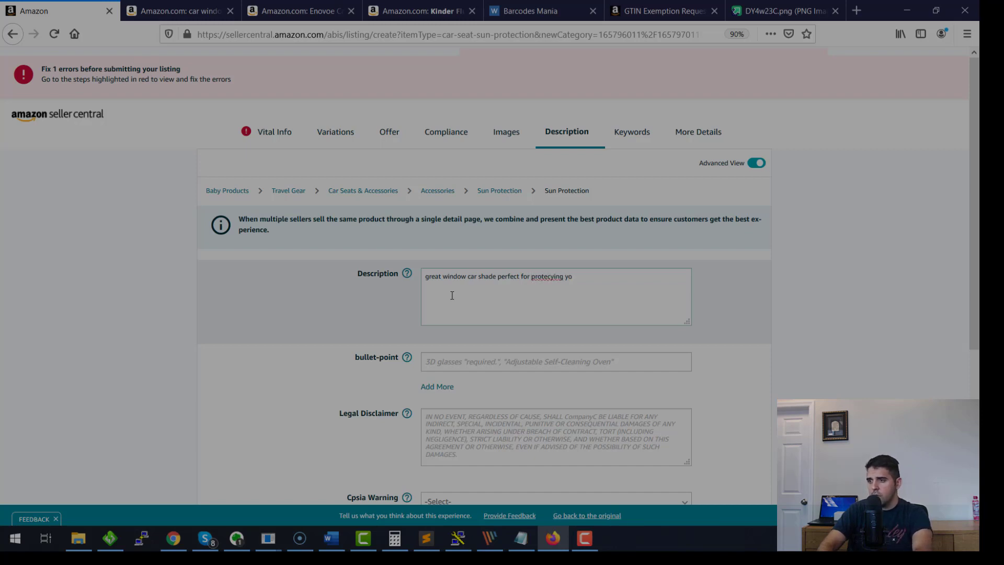
text(u)
key(BackSpace)
key(BackSpace)
key(BackSpace)
key(BackSpace)
key(BackSpace)
key(BackSpace)
key(BackSpace)
key(BackSpace)
key(BackSpace)
key(BackSpace)
key(BackSpace)
key(BackSpace)
key(BackSpace)
key(BackSpace)
text(protecting your car)
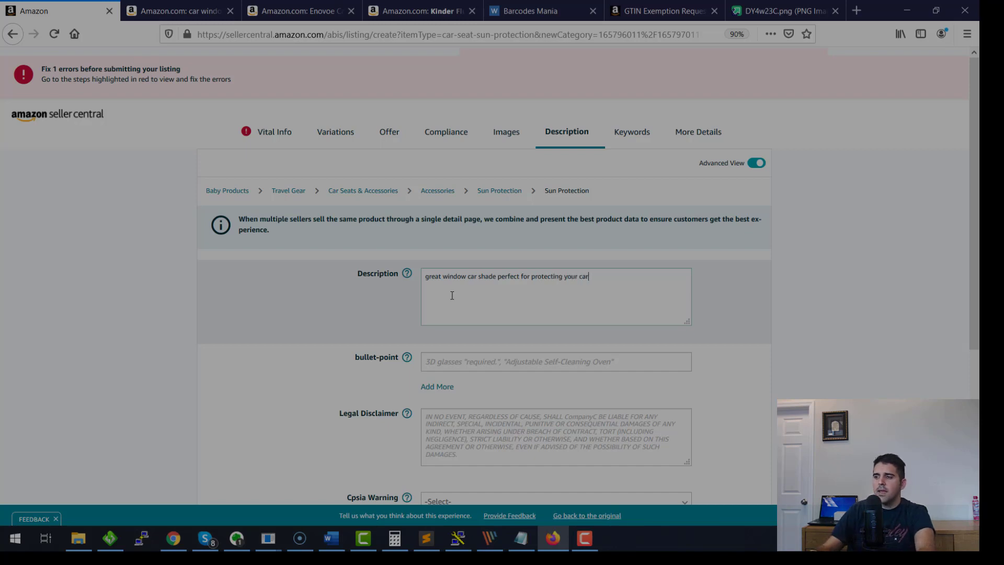
- Add two more bullet-point fields below the listing's description
scroll(337, 281, down, 4)
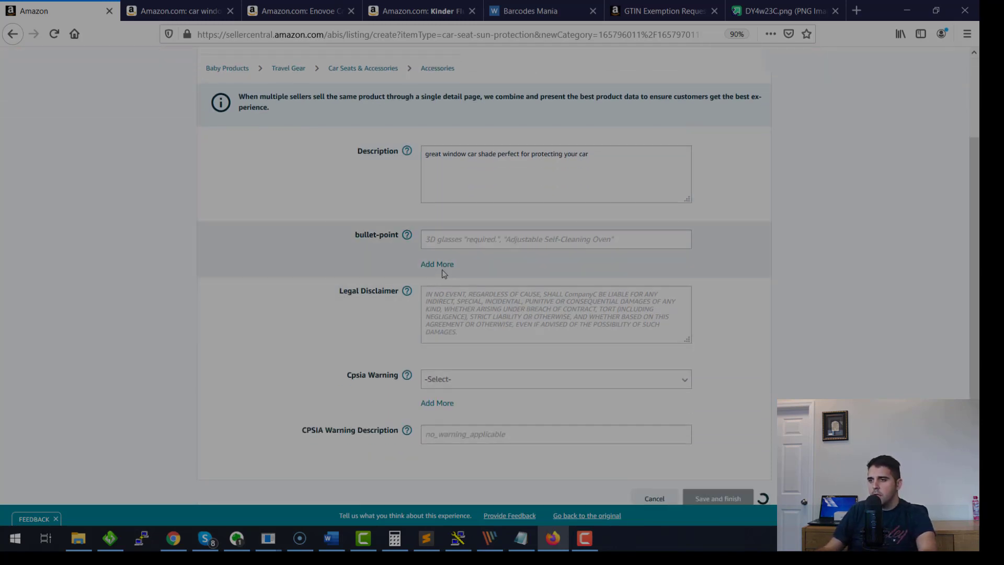
click(439, 265)
click(439, 294)
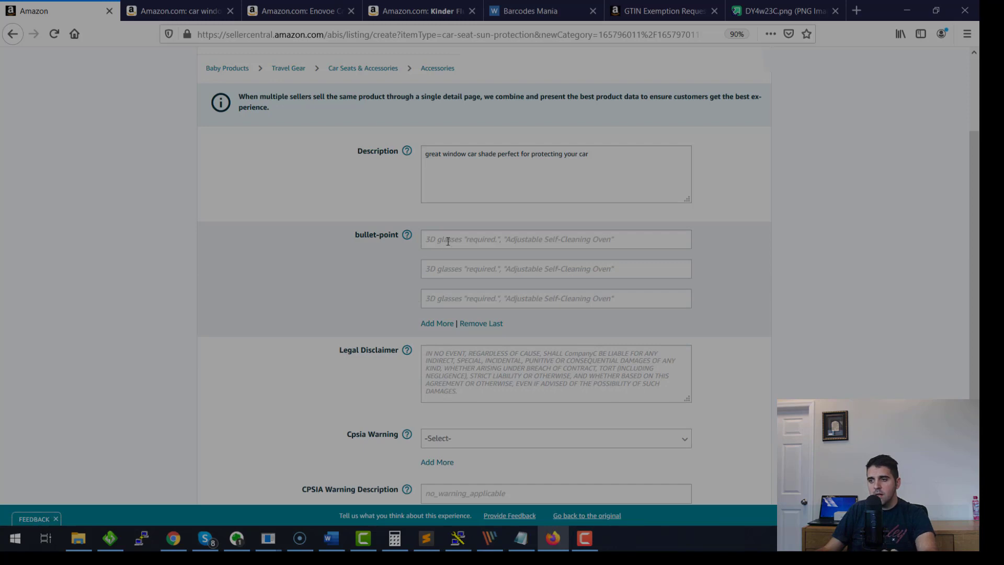
- Fill the three bullet points with "made out of 100% cotton", "lifetime warranty" and "extended 60 days return policy"
click(493, 305)
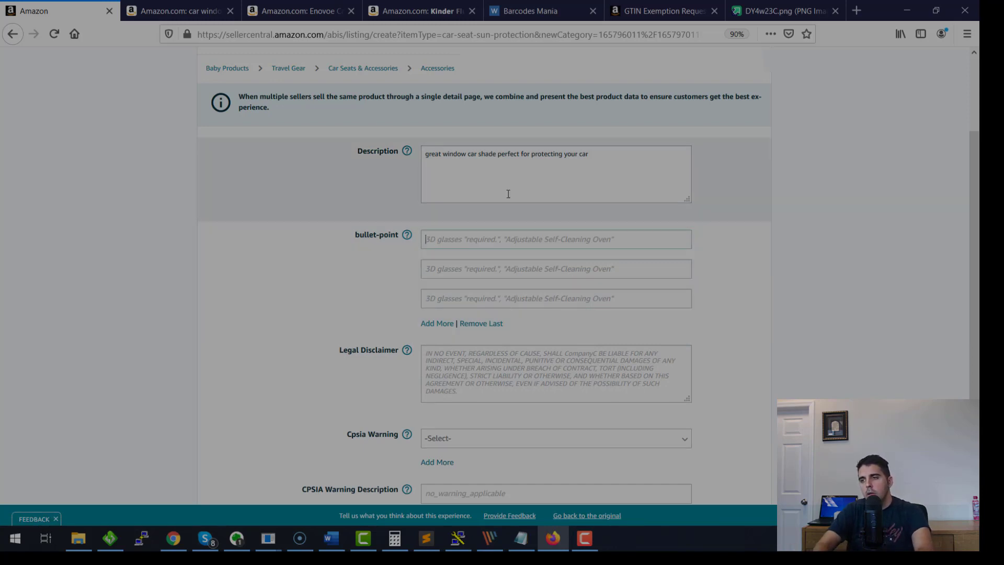
text(made out of)
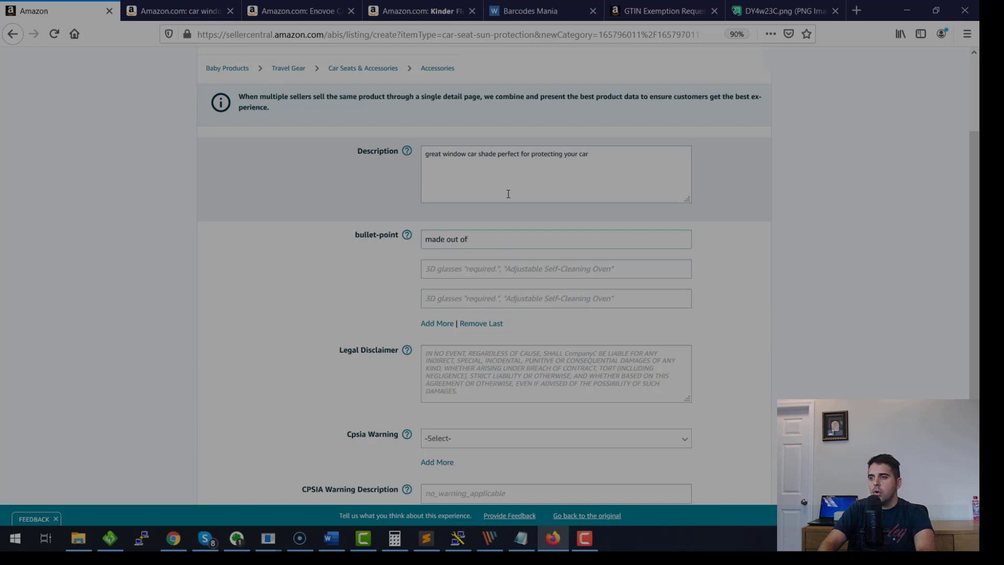
text( 100% cotton)
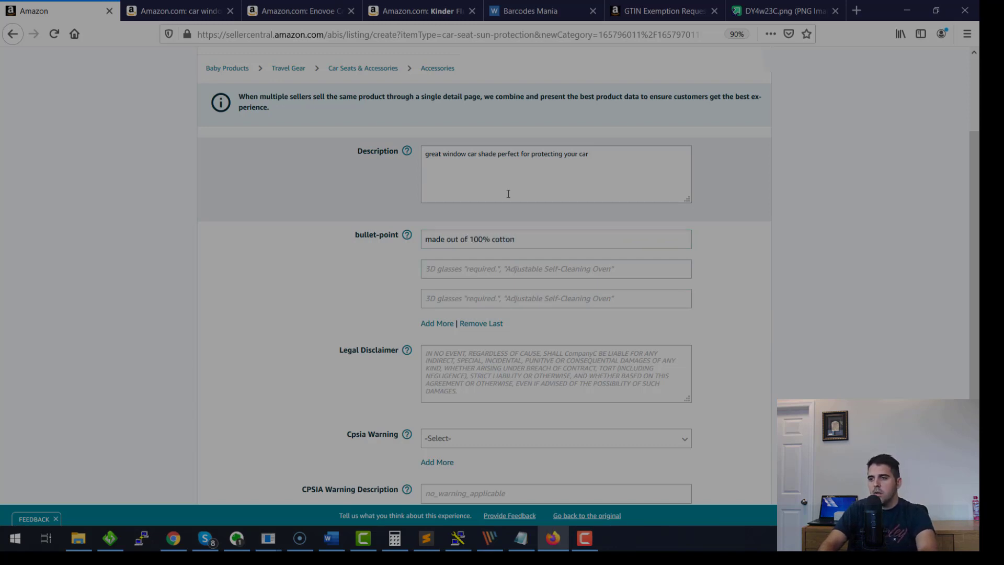
text(li)
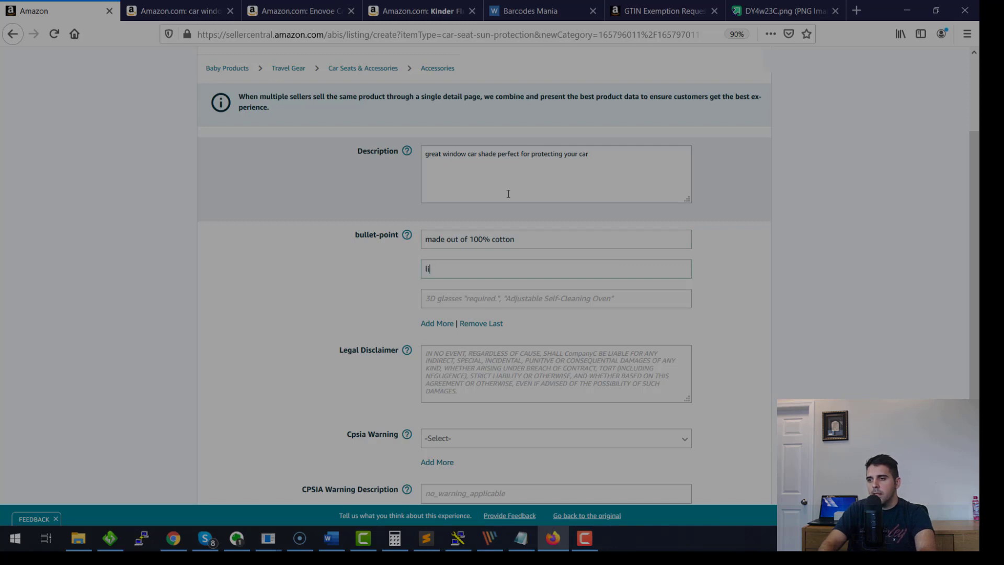
text(fetime warranty)
key(Tab)
text(30)
key(BackSpace)
key(BackSpace)
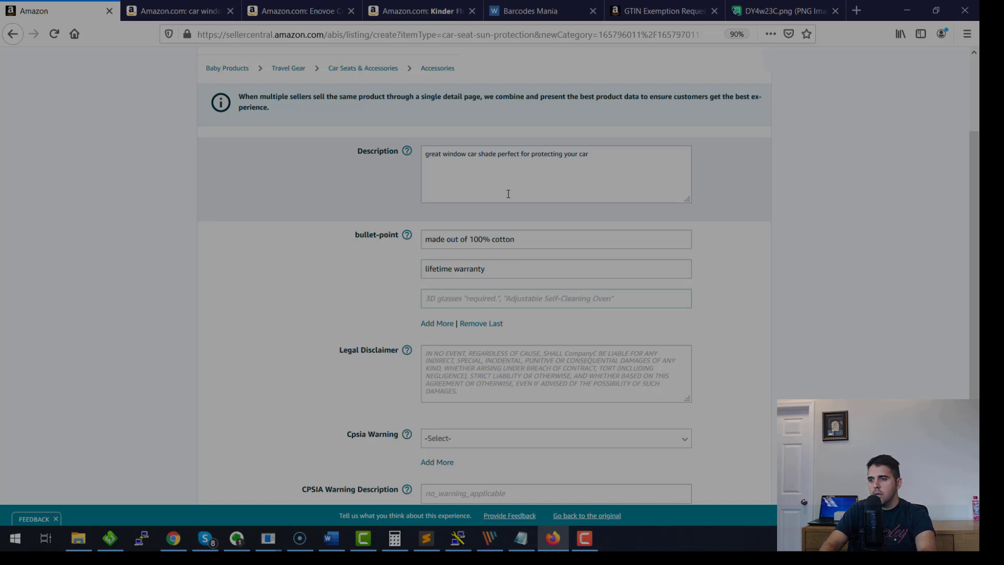
text(extended )
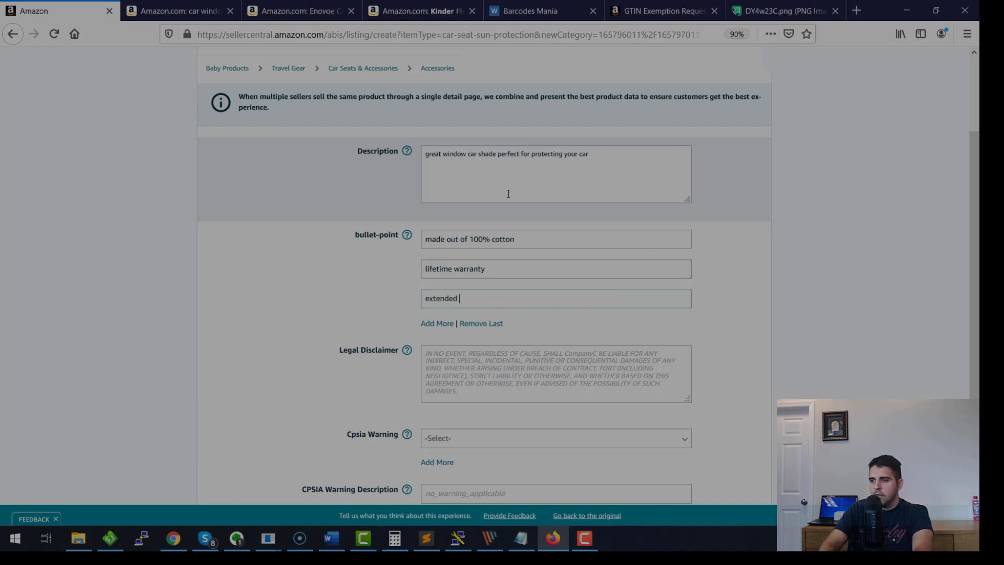
text(60 days return policy)
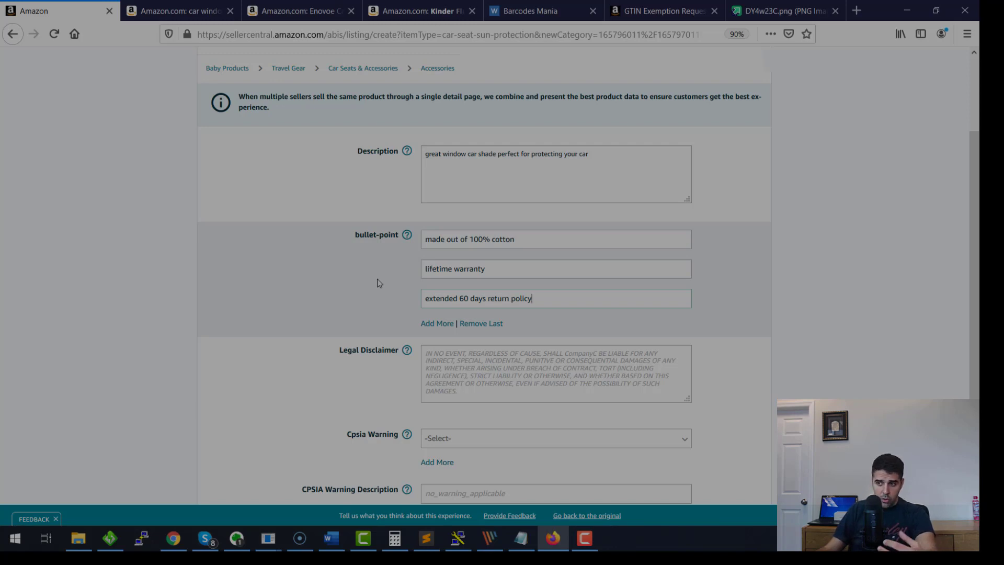
click(438, 268)
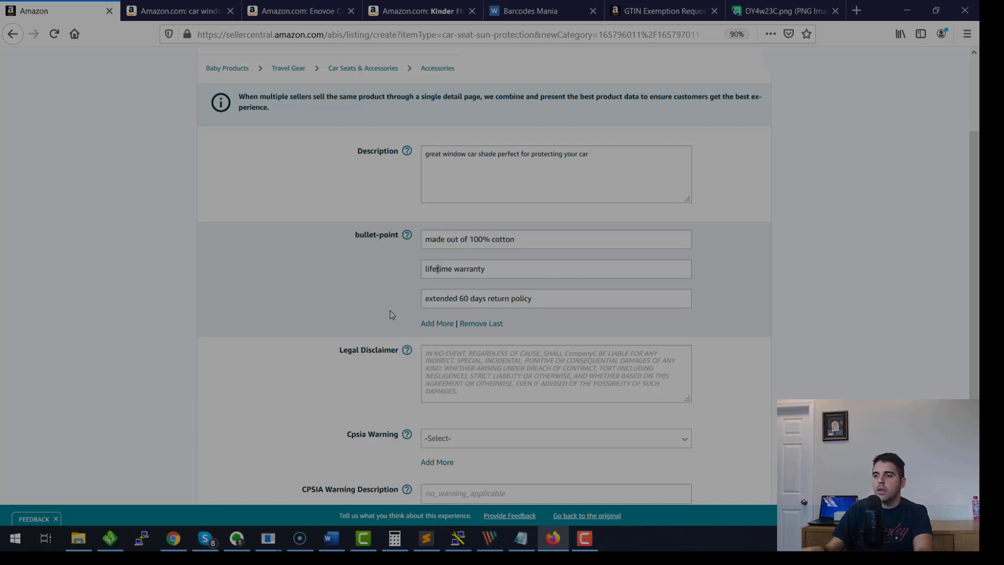
- Review the listing's description section and open its keywords section
scroll(441, 241, down, 4)
scroll(418, 267, up, 6)
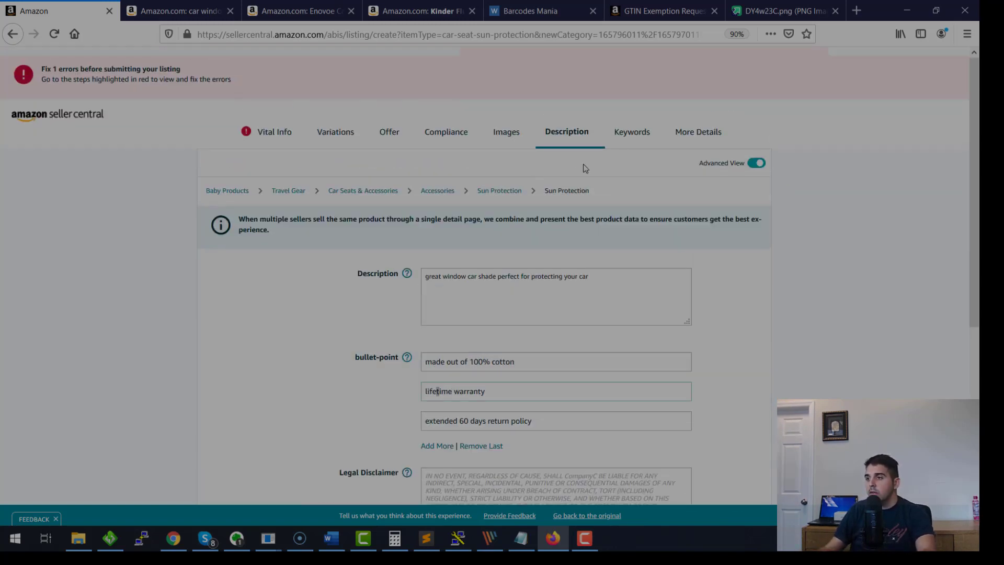
click(633, 137)
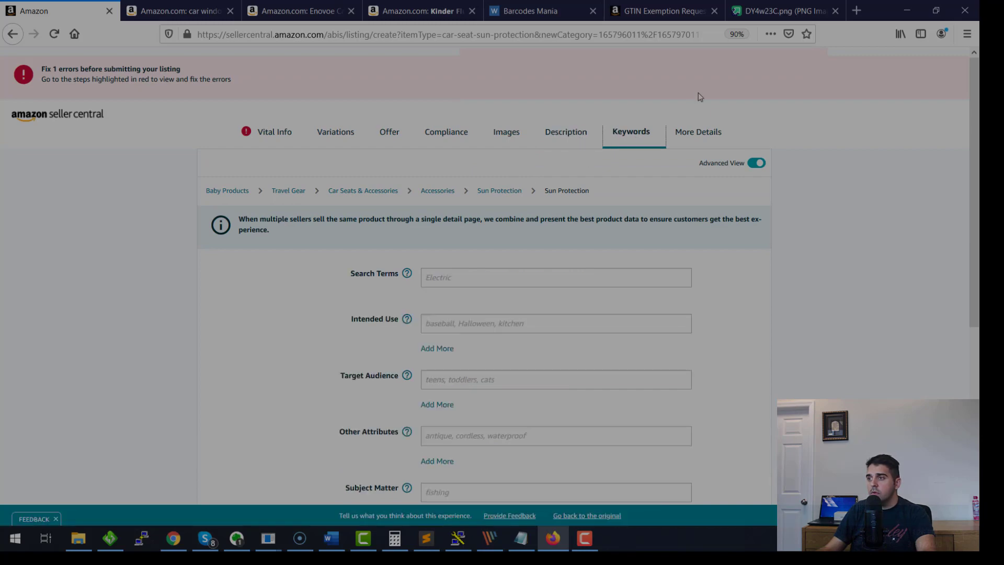
- Replace the invalid product ID in the listing's vital info with 12345678
click(272, 133)
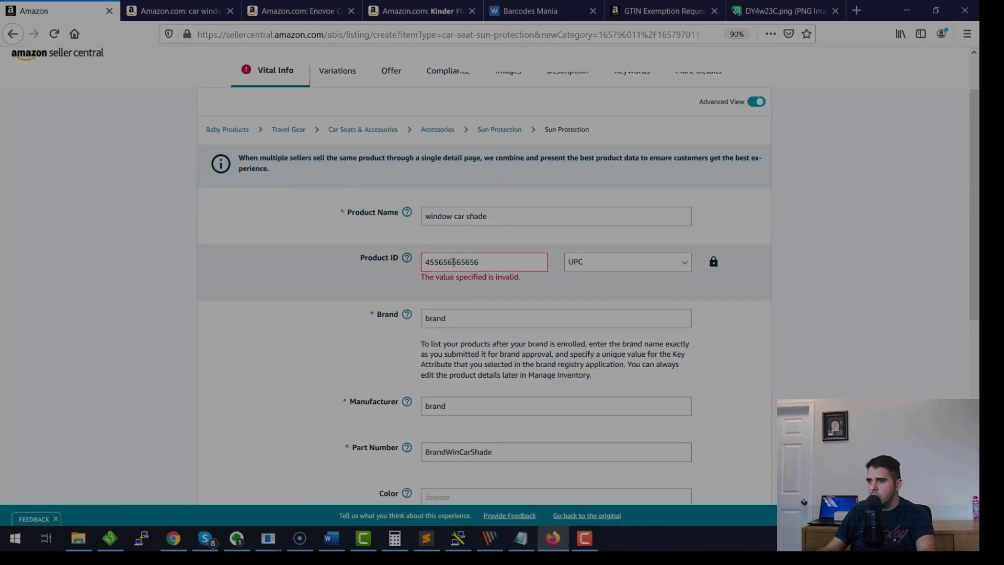
text(12345678)
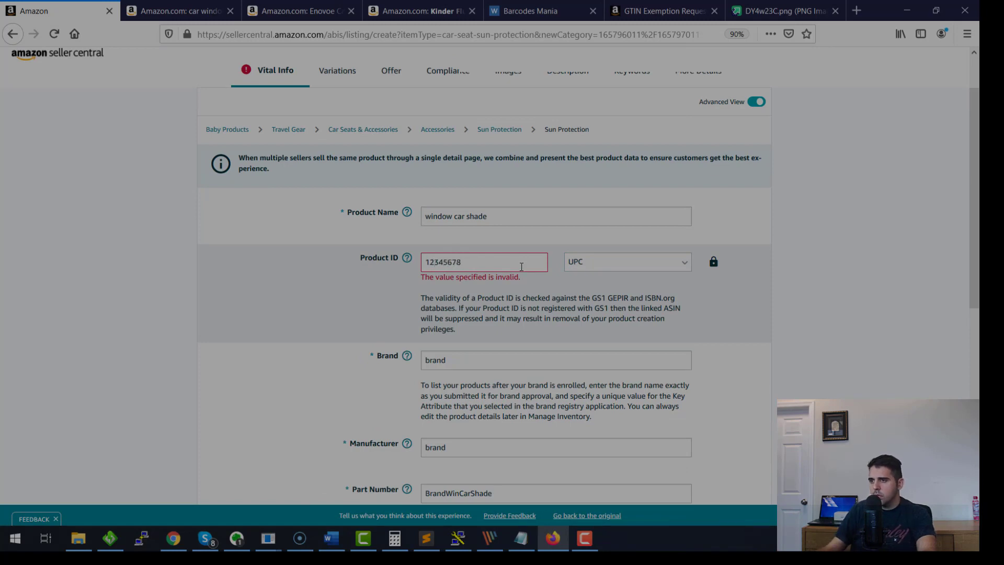
click(608, 299)
click(536, 255)
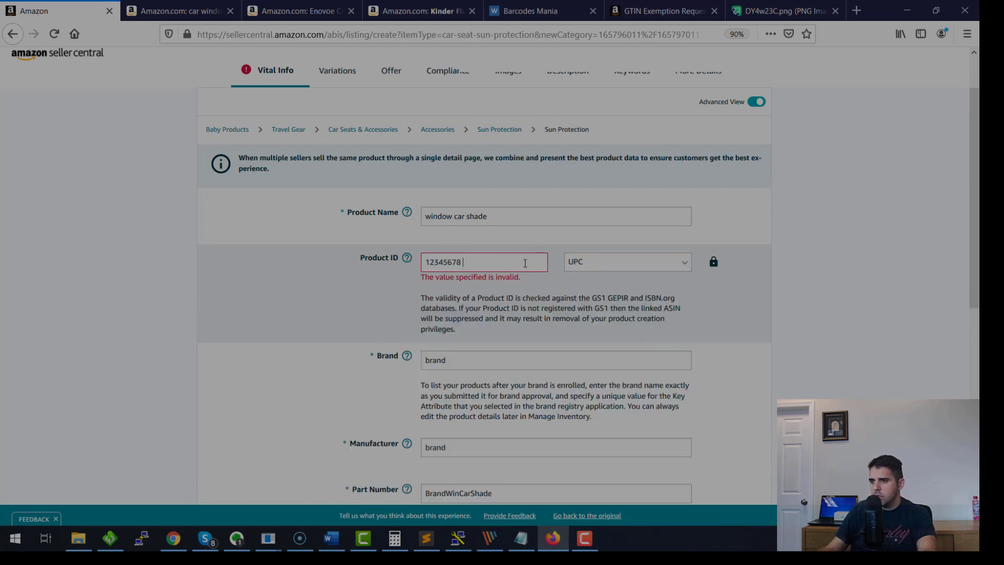
- Reset the product ID type to no selection and clear the product ID
click(572, 261)
click(587, 376)
drag(495, 256, 335, 255)
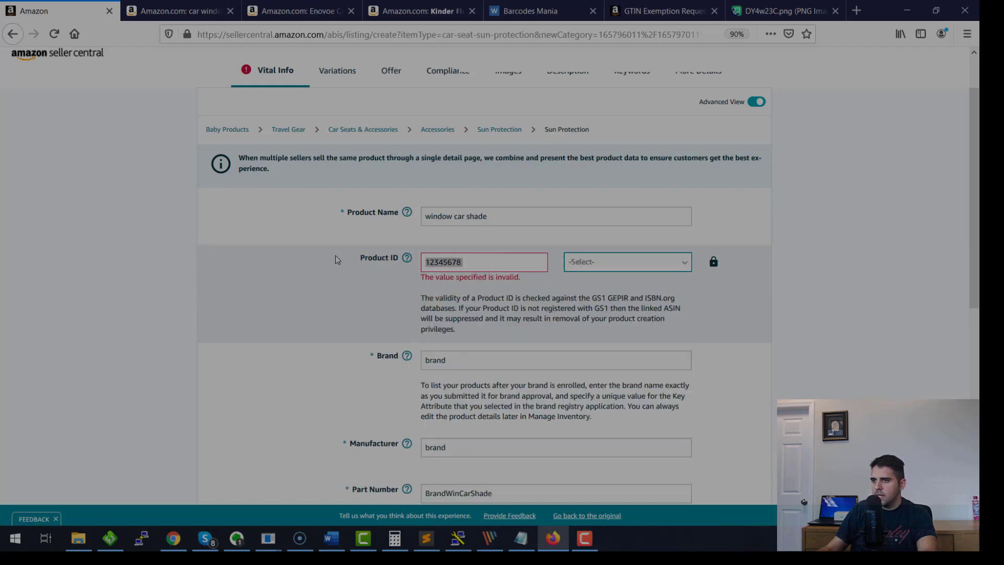
key(BackSpace)
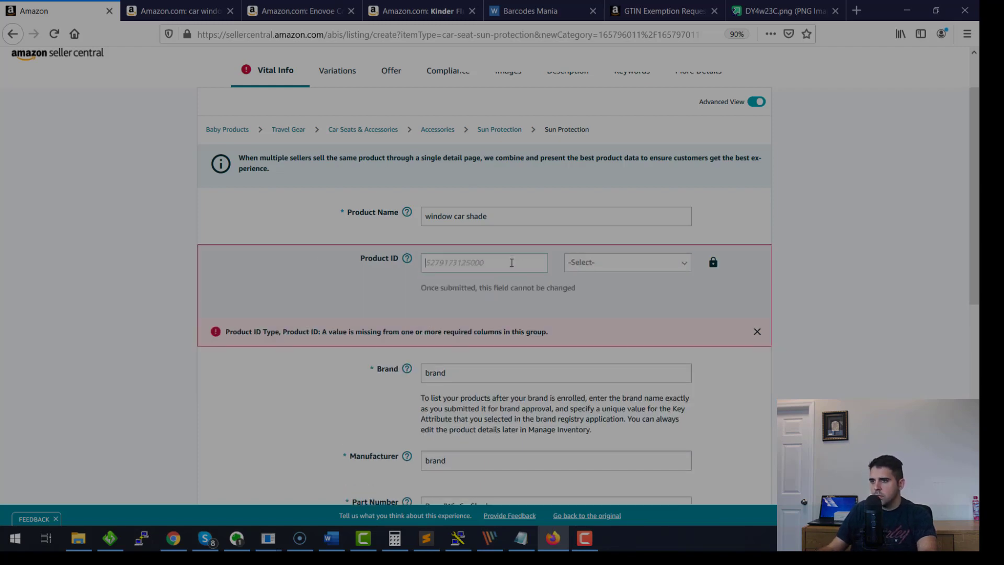
- Search the web for "sample upc code" in a new browser tab
click(857, 10)
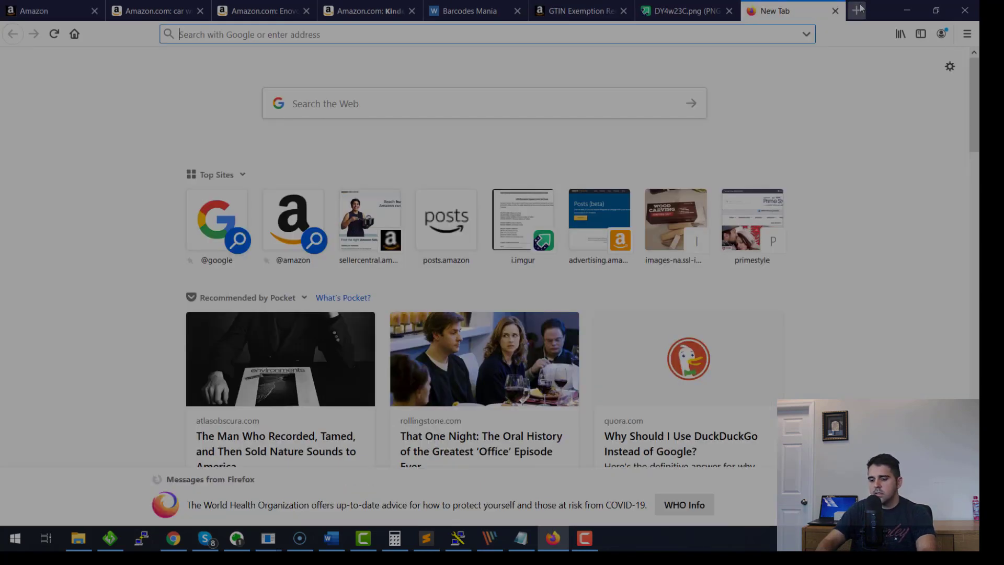
text(sample upc code)
key(Return)
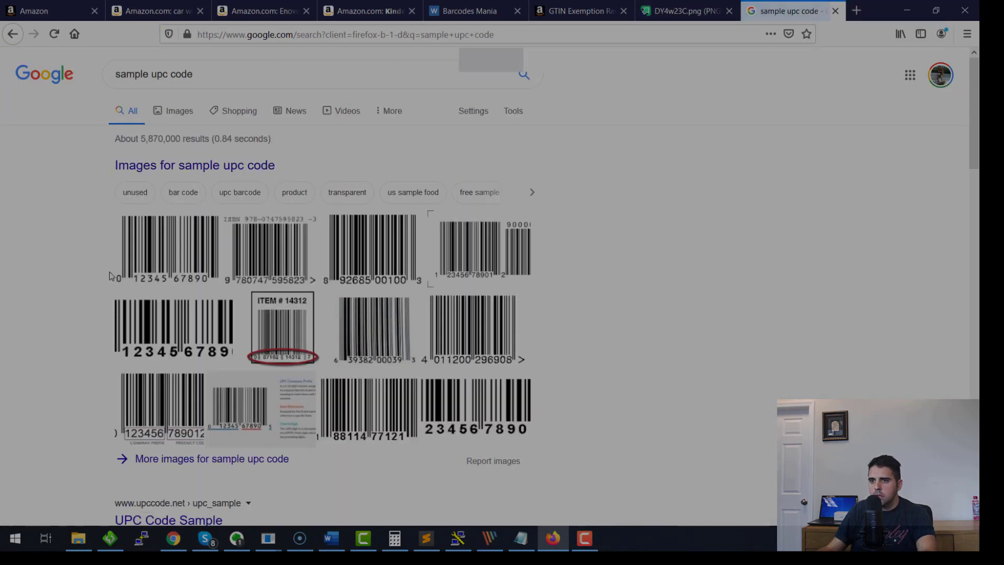
click(226, 37)
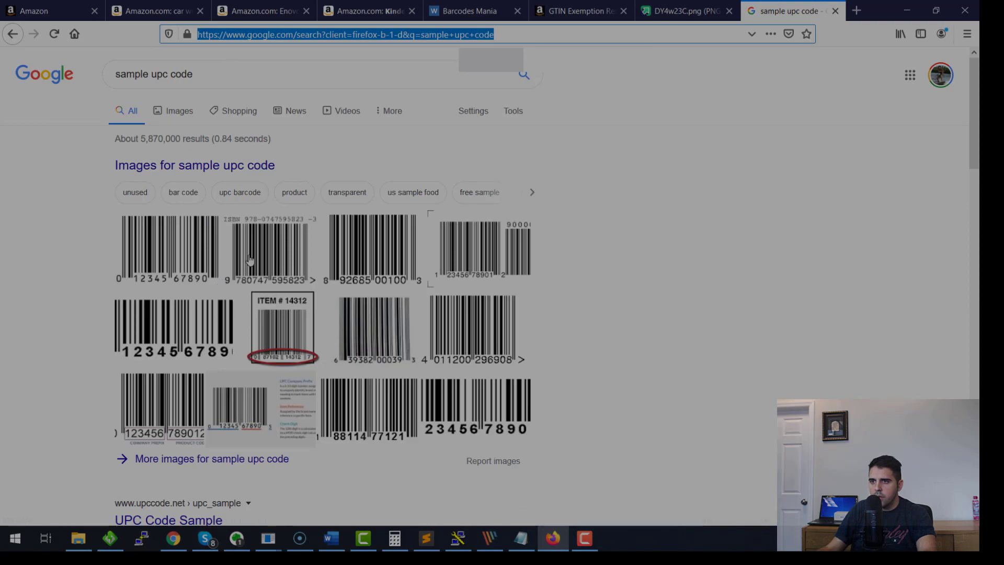
key(Return)
click(209, 158)
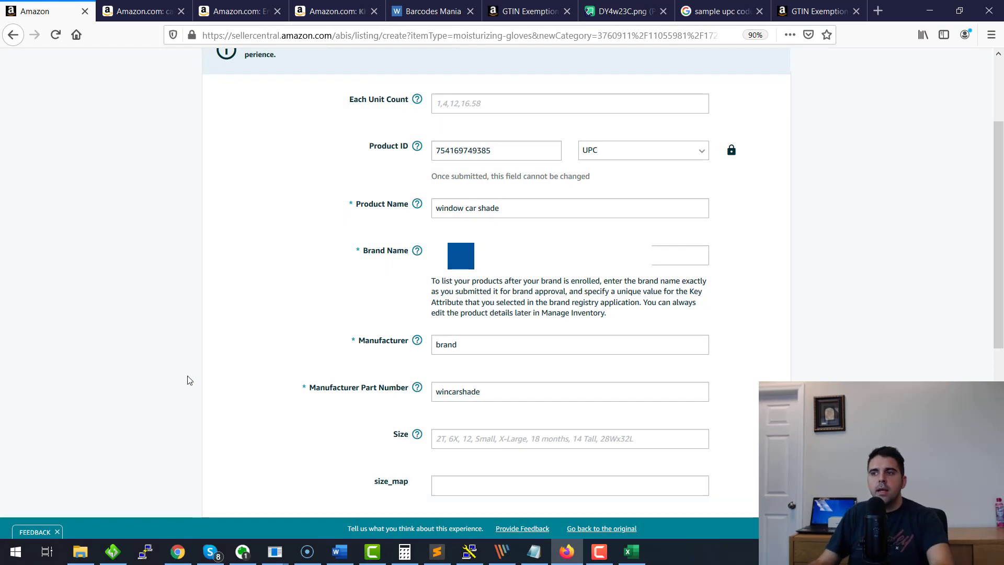
- Check the window car shade's UPC product ID in the vital info and submit the completed listing
double_click(455, 158)
click(212, 212)
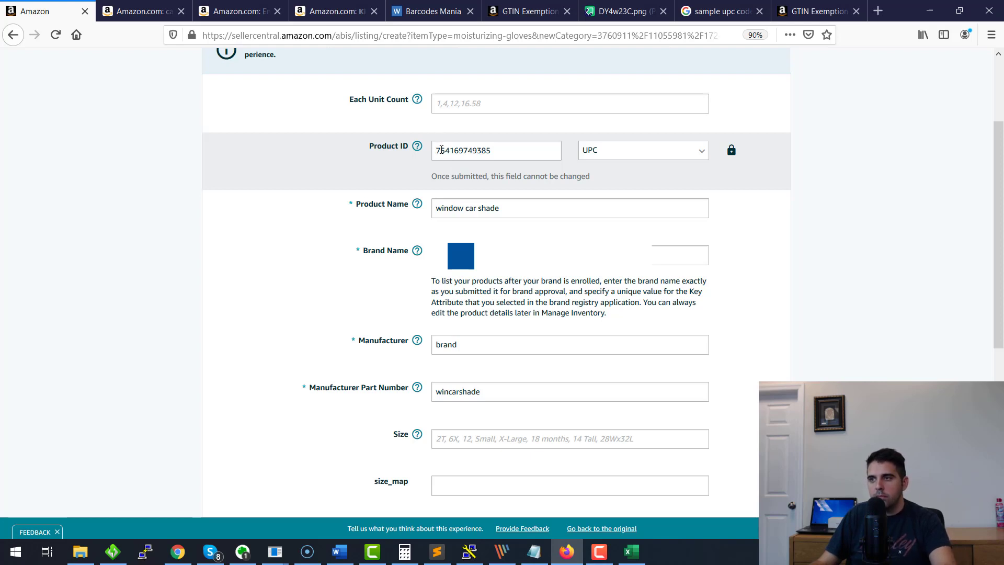
double_click(469, 143)
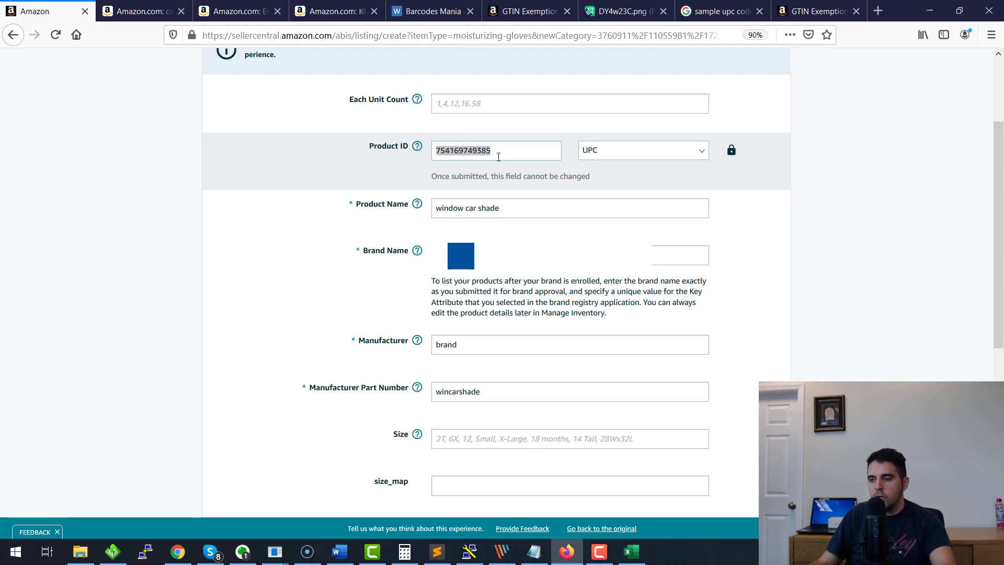
scroll(290, 173, down, 6)
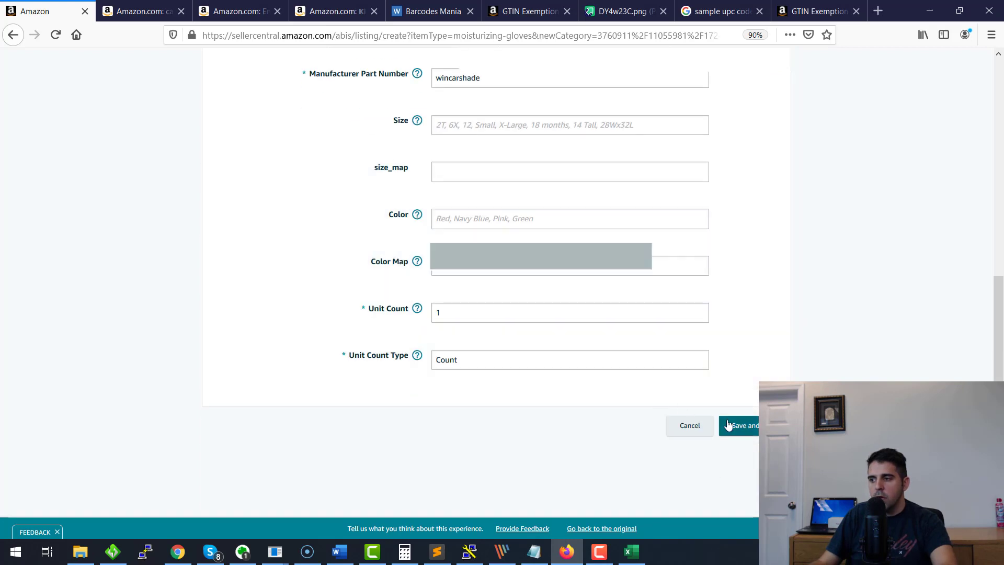
click(731, 426)
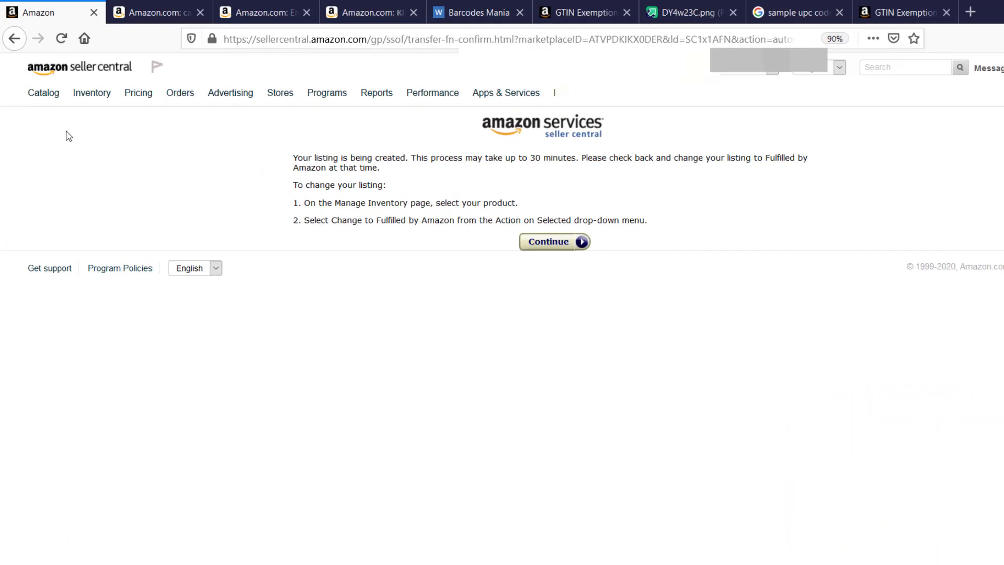
- Go to the Manage Inventory page and show the available actions for the second product
mouse_move(91, 93)
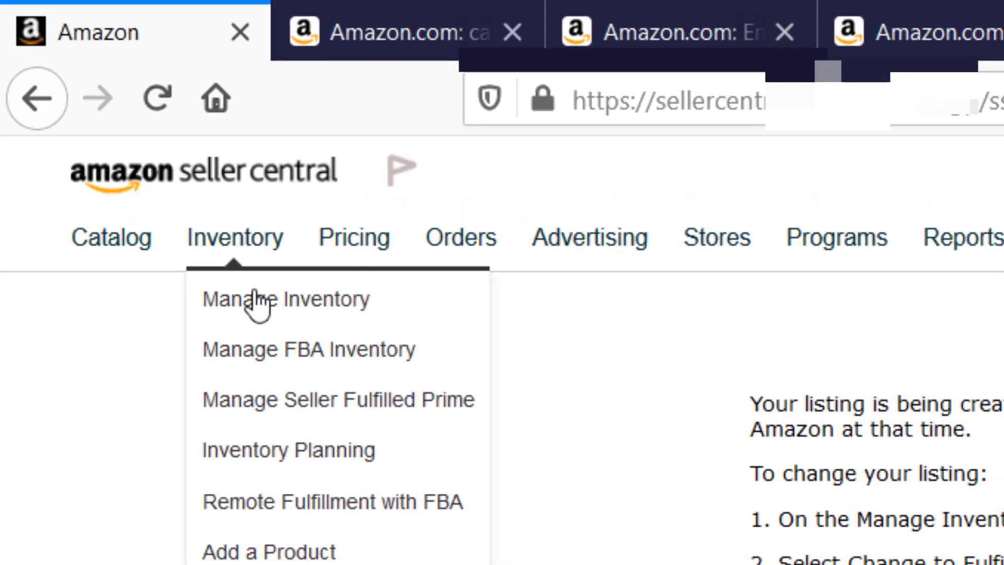
click(256, 299)
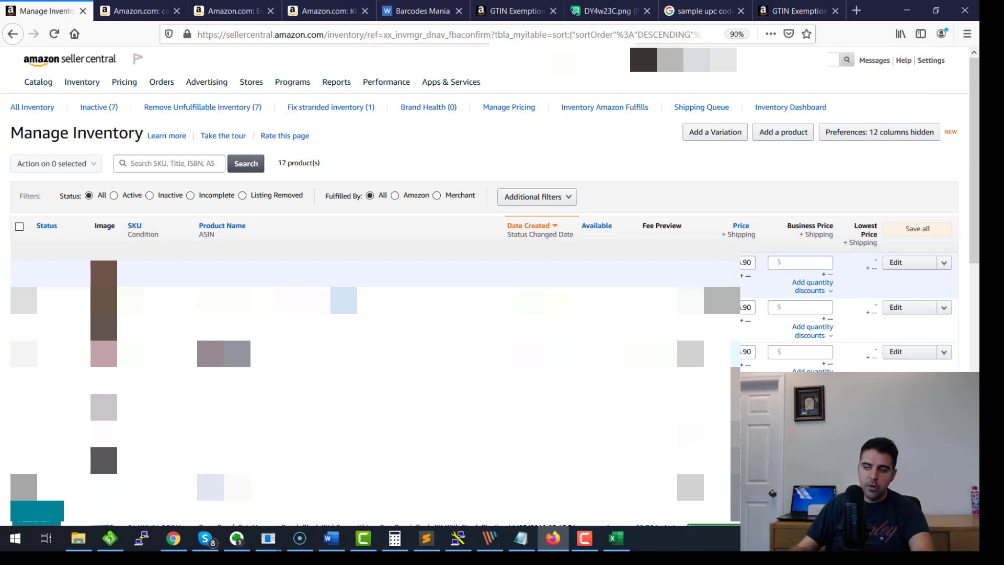
click(944, 308)
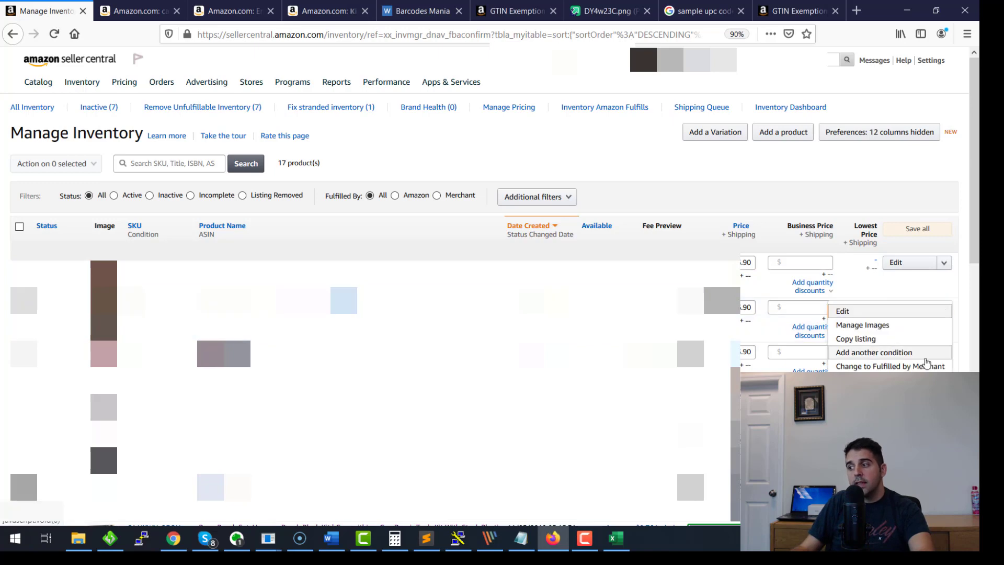